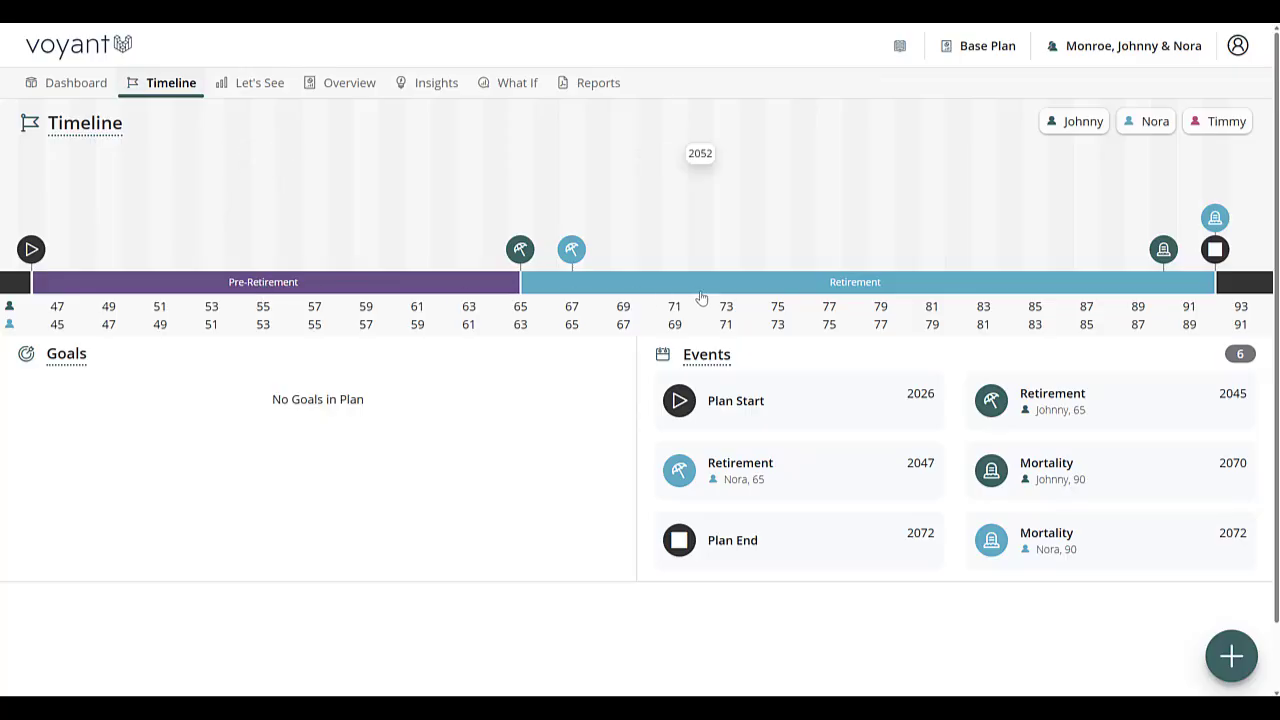
Step: Open the Pre-Retirement stage to review its name, colour and timing settings, and return to the timeline
left_click(246, 289)
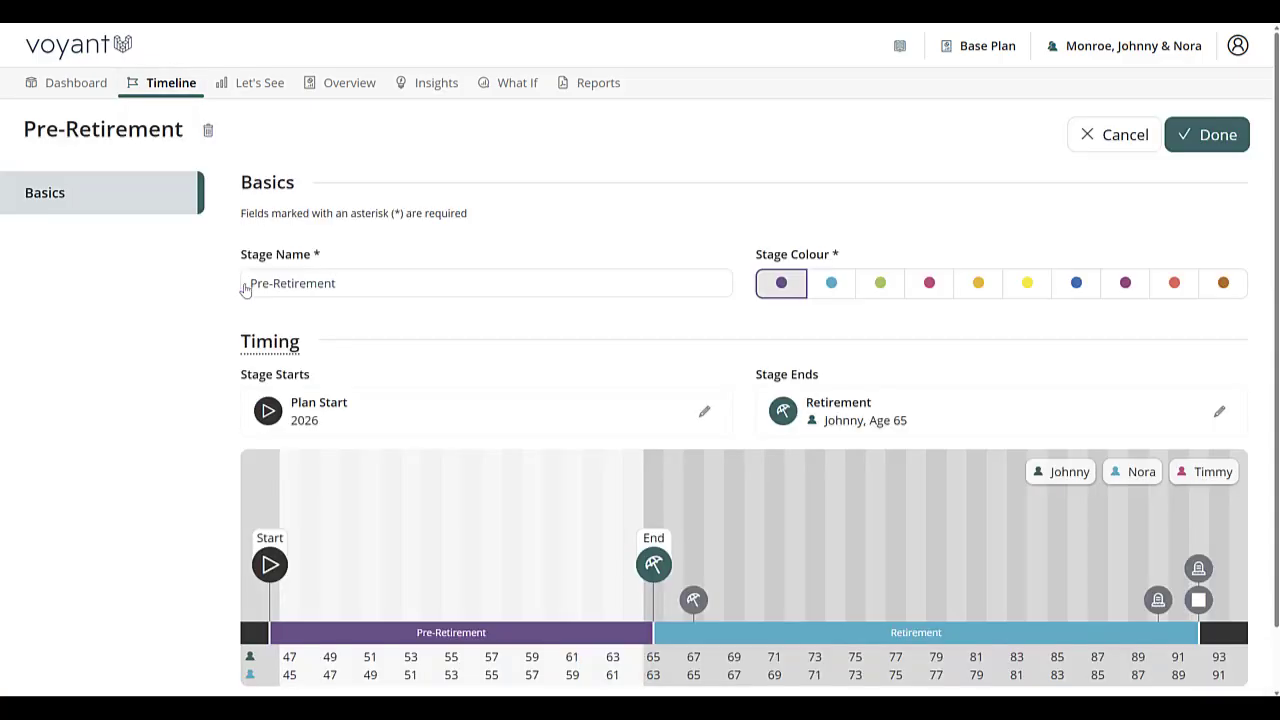
triple_click(409, 289)
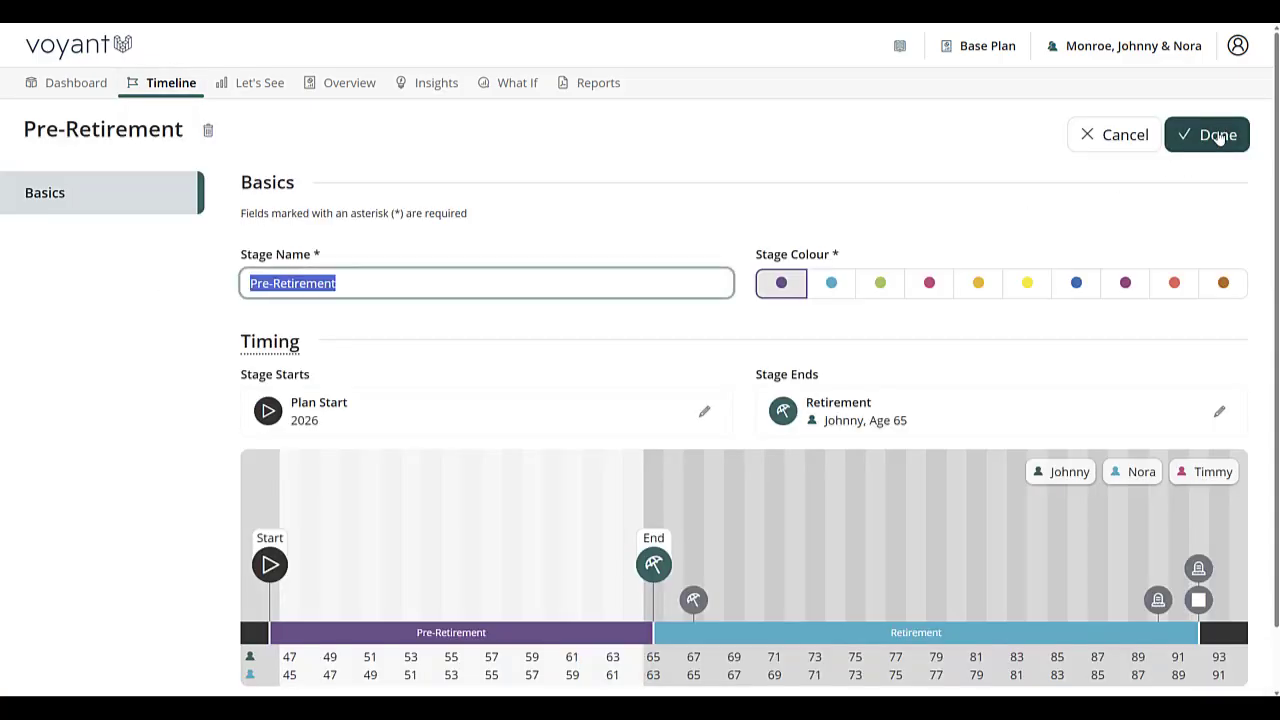
left_click(1189, 146)
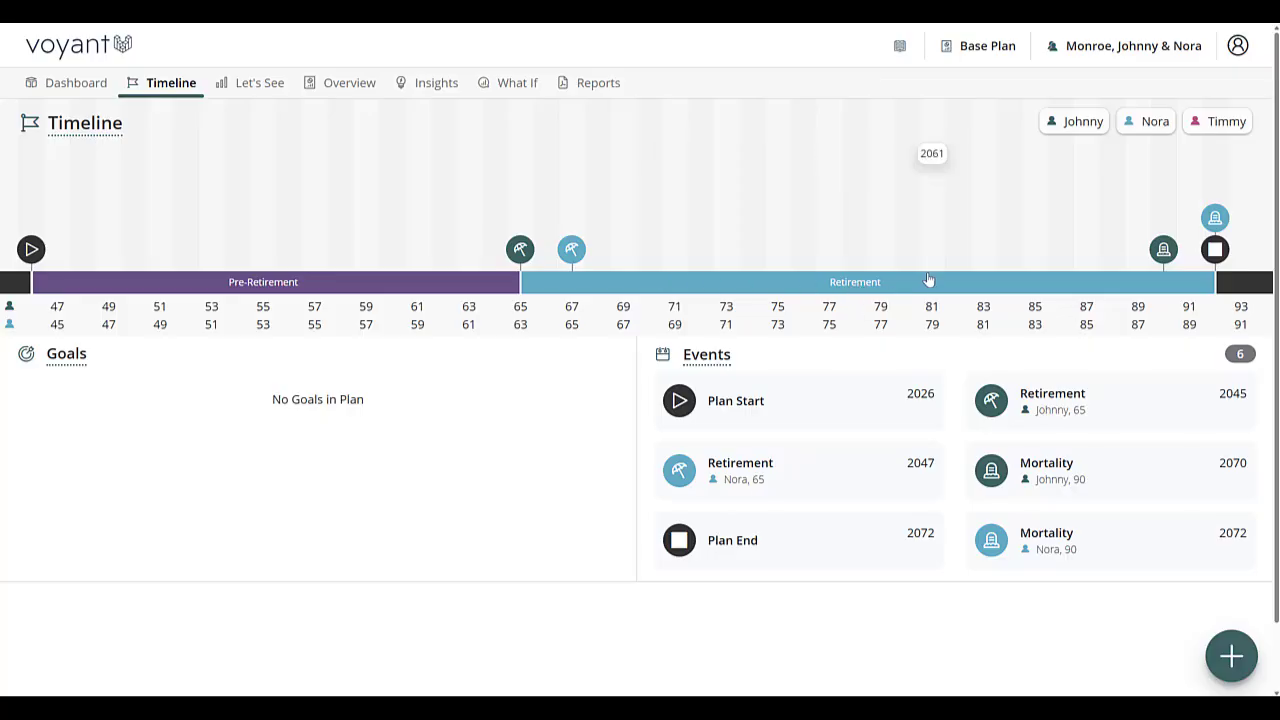
Step: Start a new stage and create a Boat-type event named Slowing Down in 2055 as its end event
left_click(1250, 656)
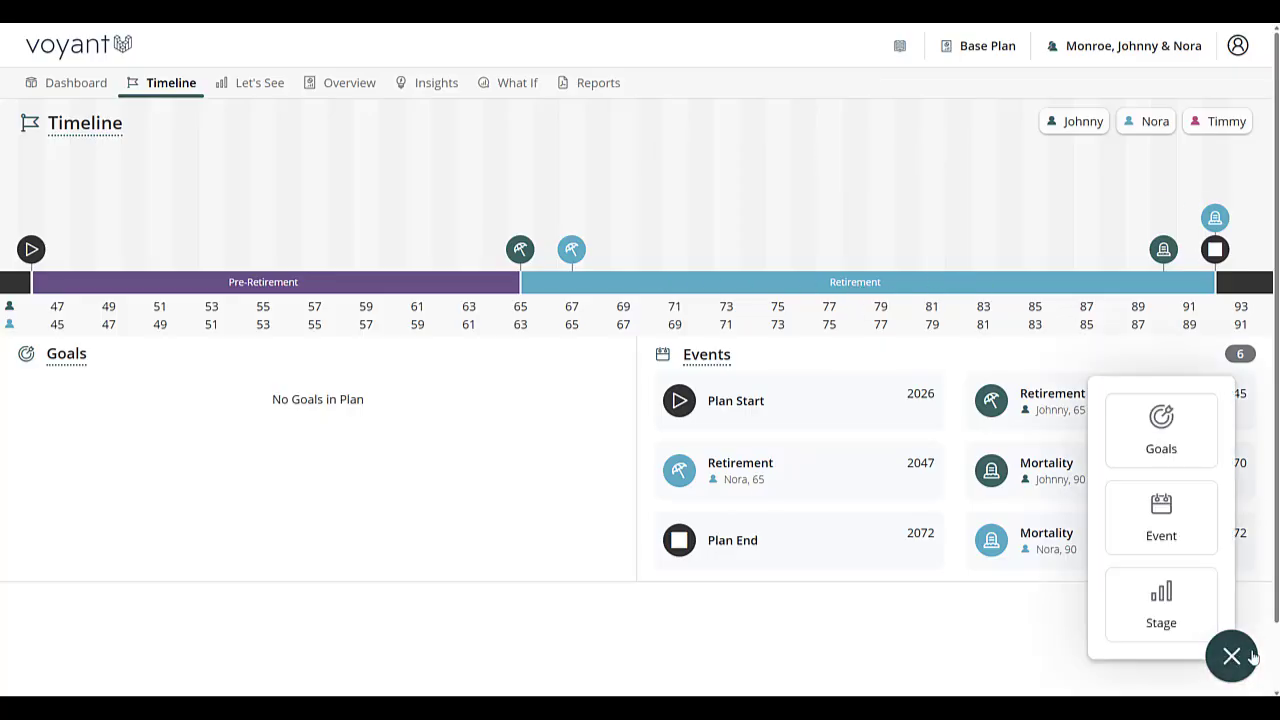
left_click(1194, 615)
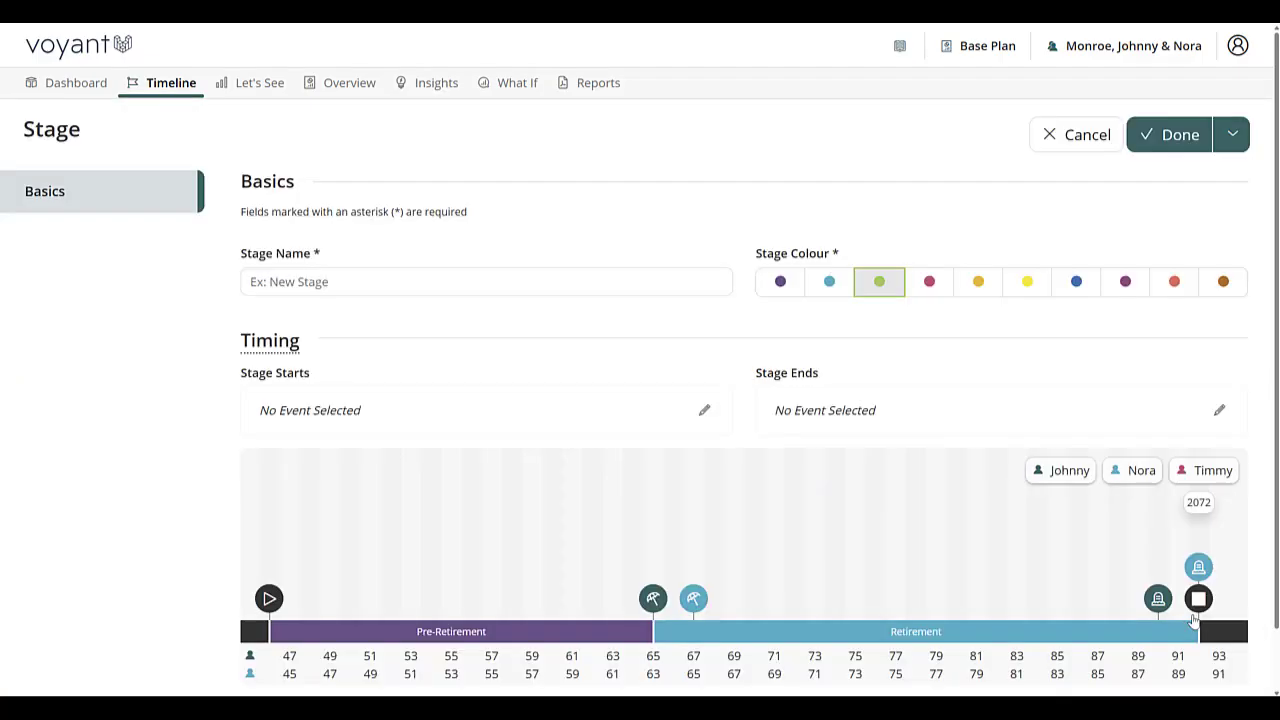
left_click(857, 606)
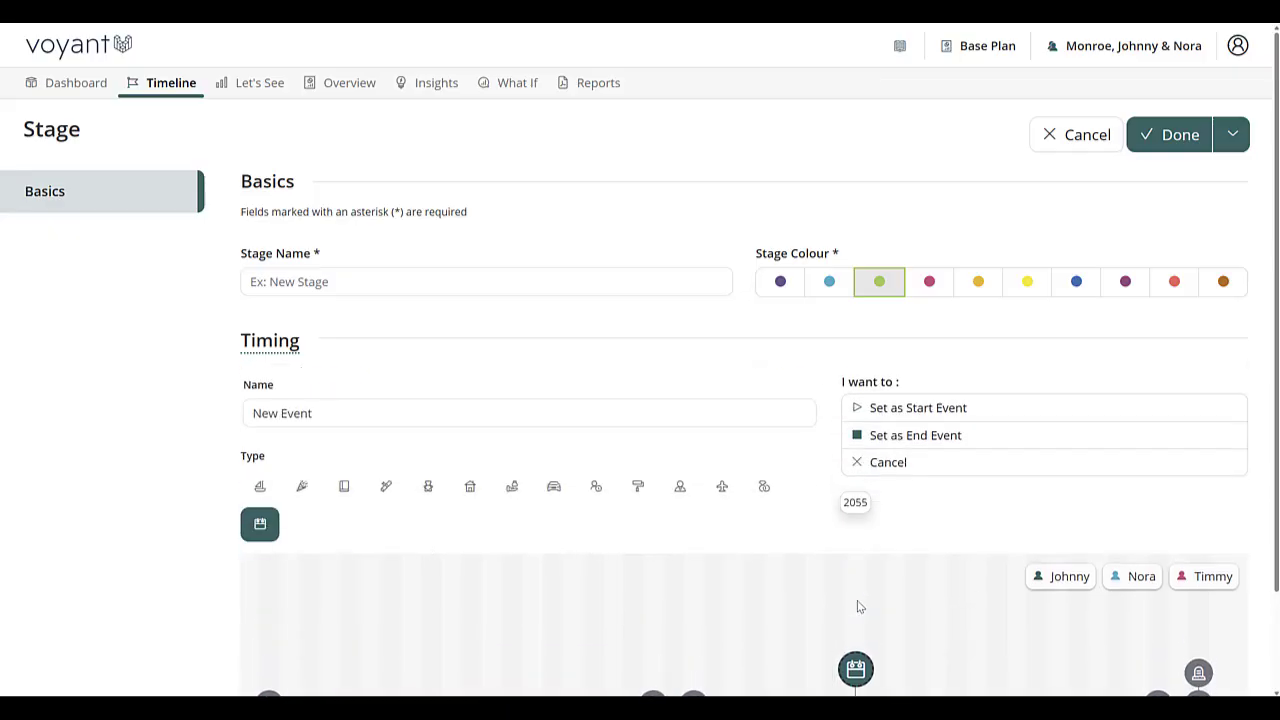
scroll(856, 625, "down", 1)
mouse_move(856, 552)
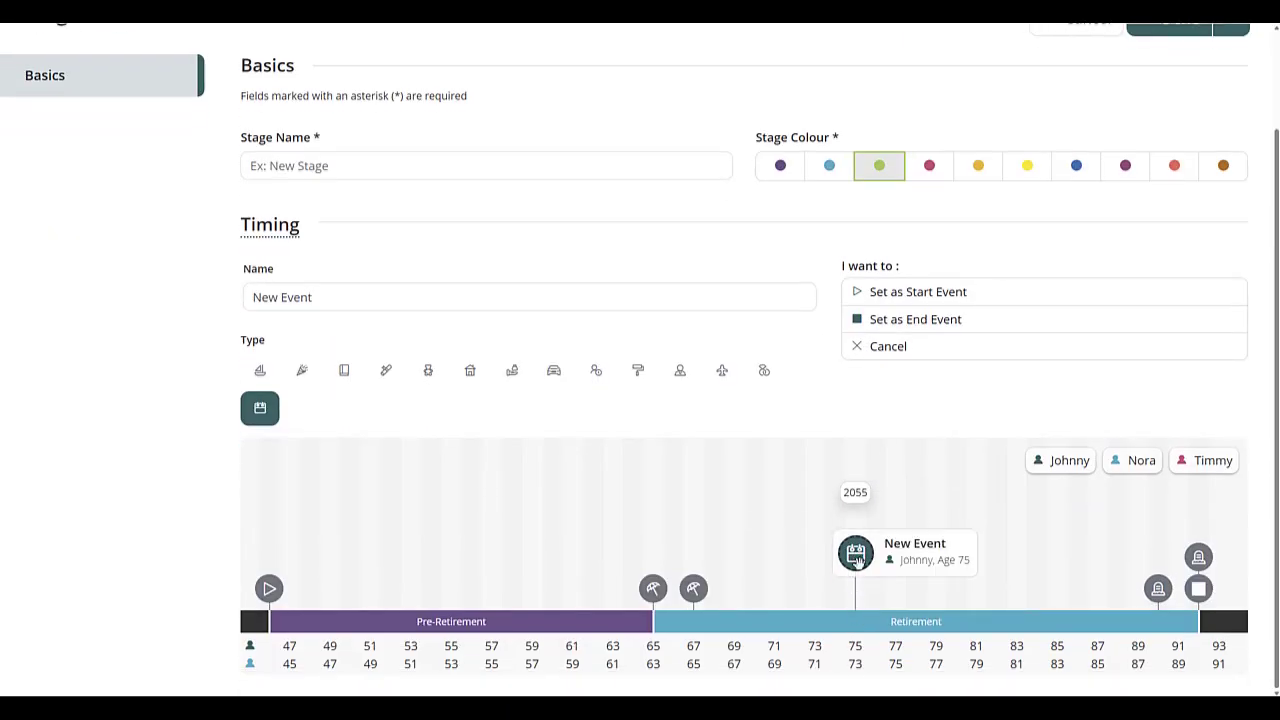
left_click_drag(352, 300, 186, 311)
type("Slowing Down")
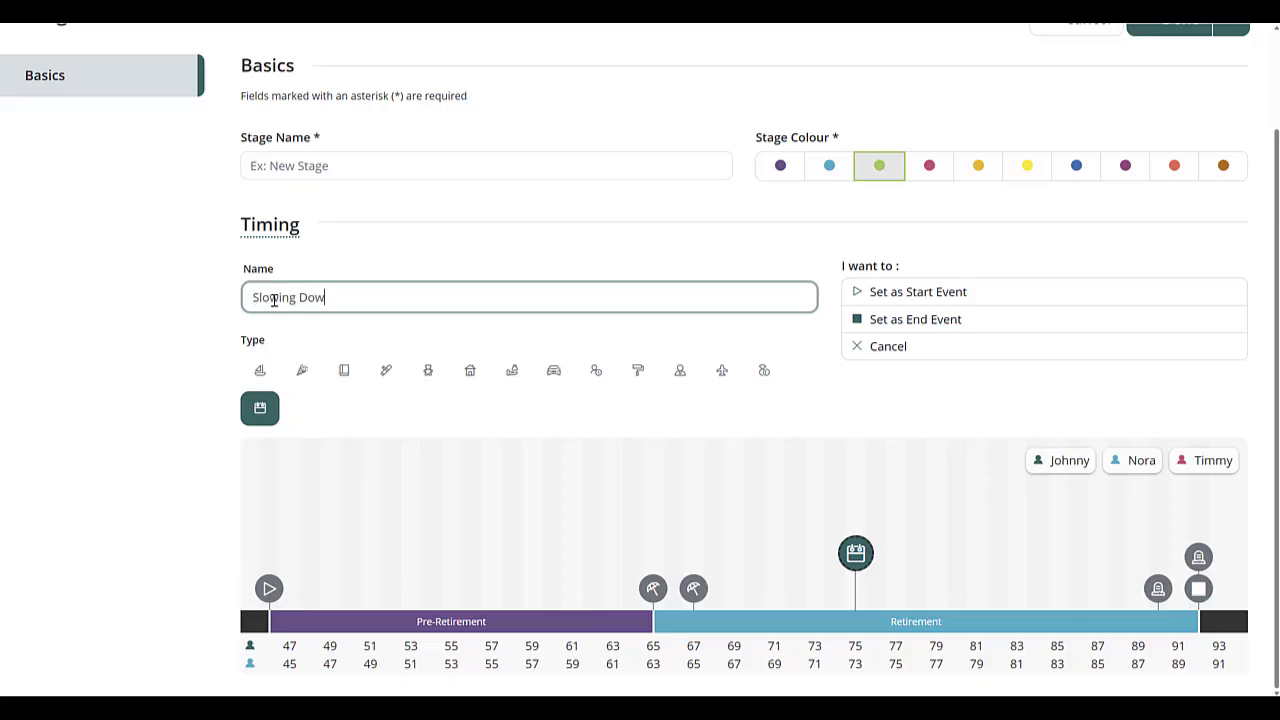
left_click(259, 371)
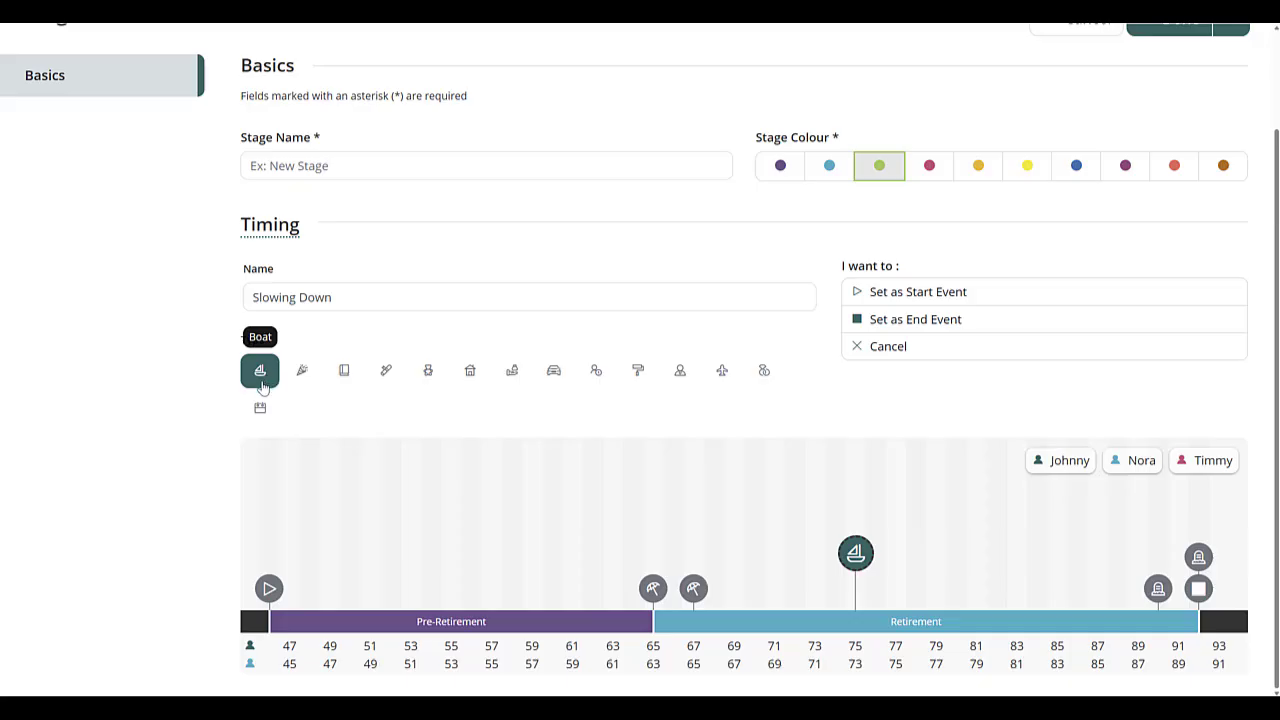
left_click(934, 329)
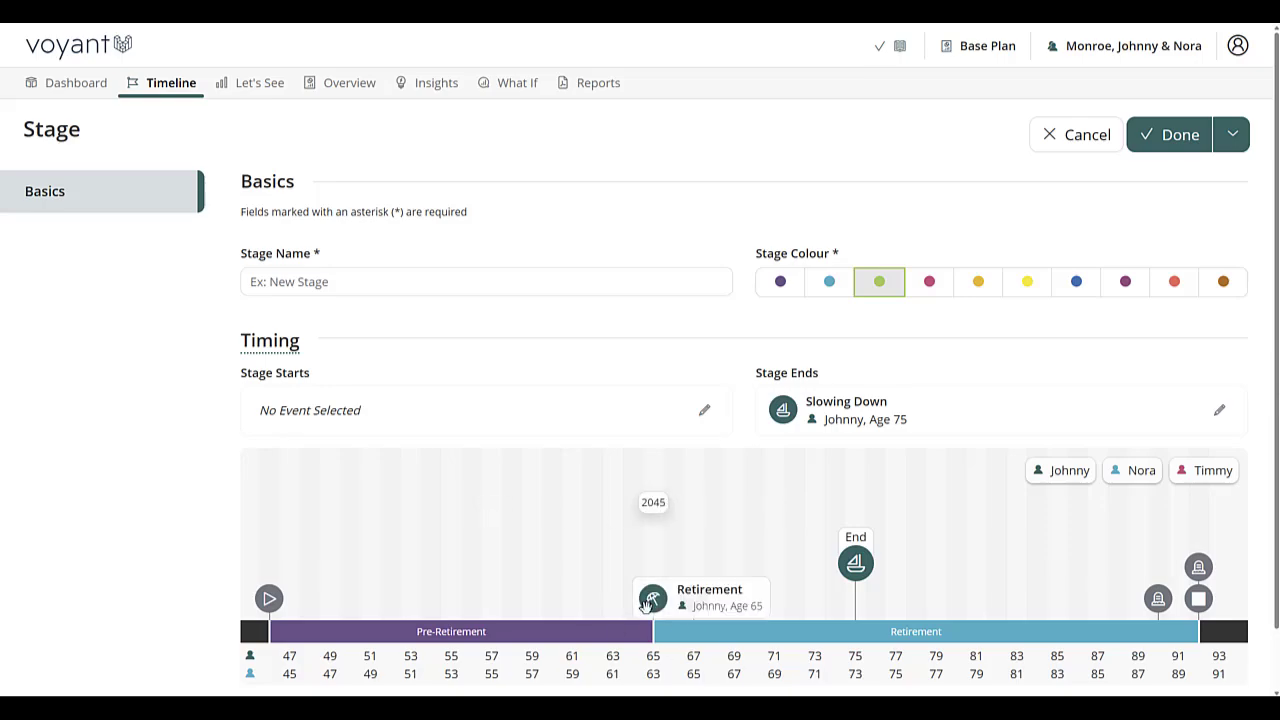
Step: Set the new stage to start at the 2045 Retirement event and name it Early Retirement
left_click(707, 413)
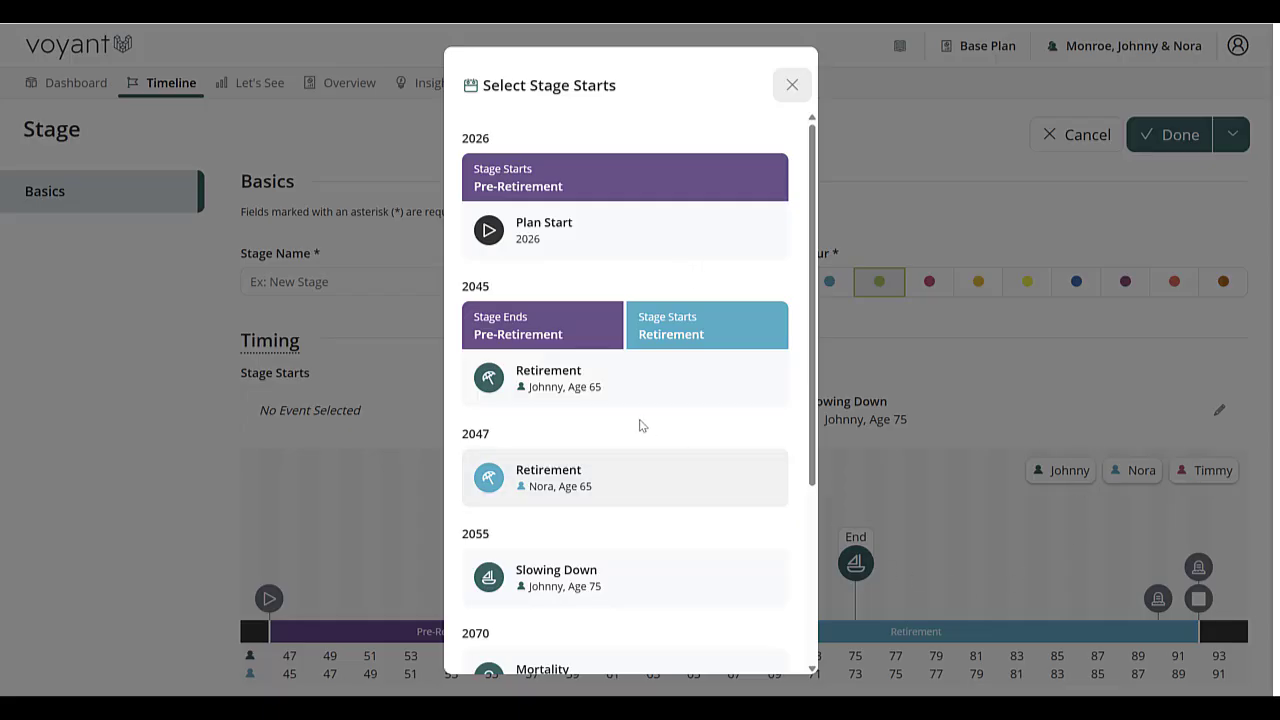
left_click(514, 387)
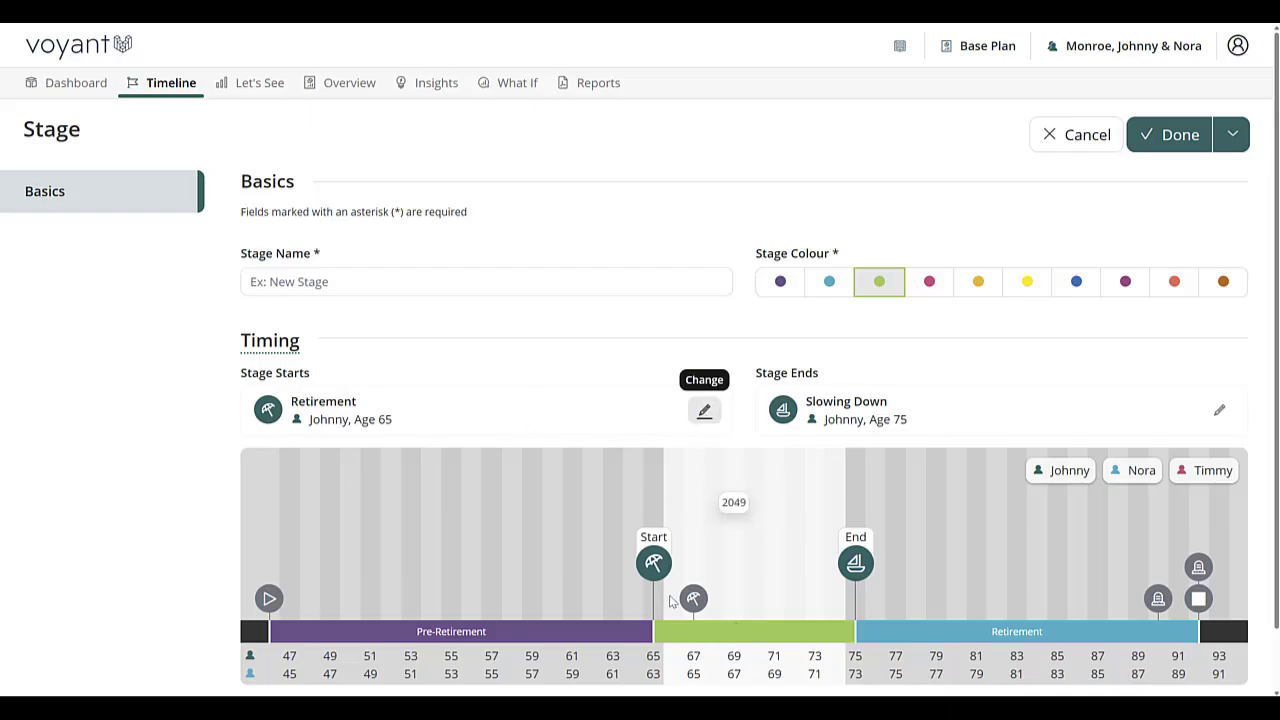
left_click(334, 286)
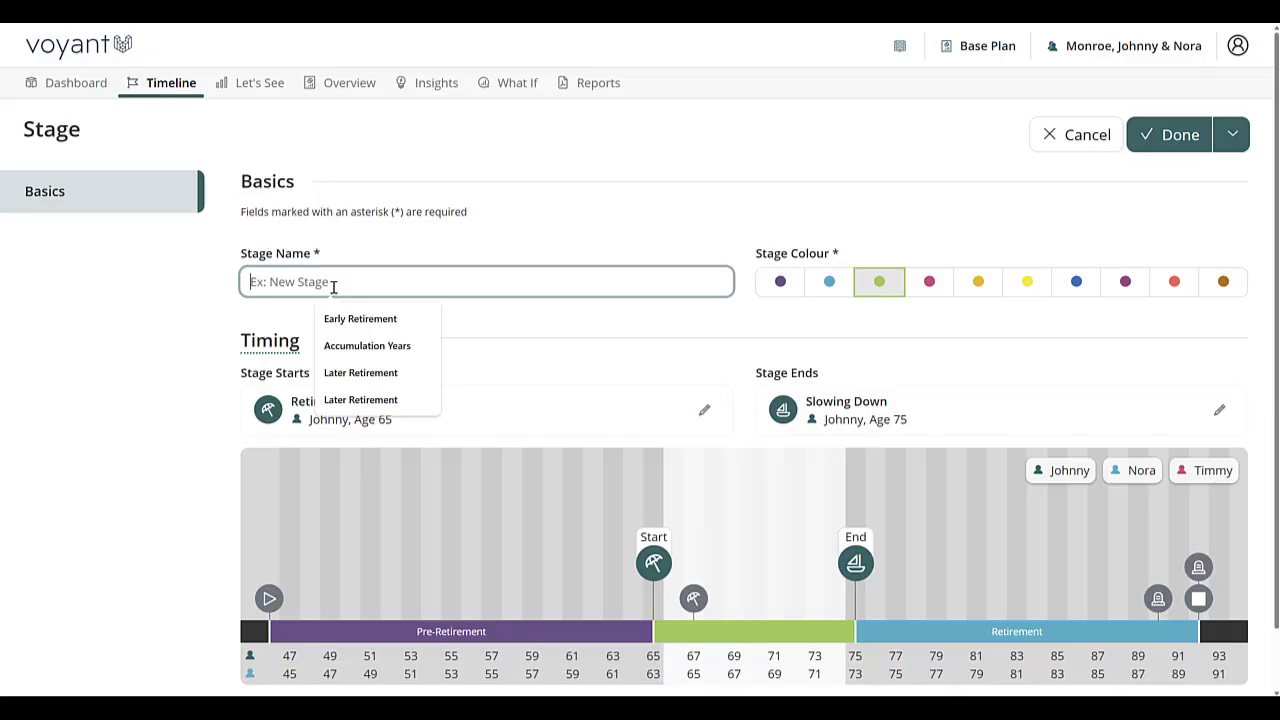
left_click(366, 318)
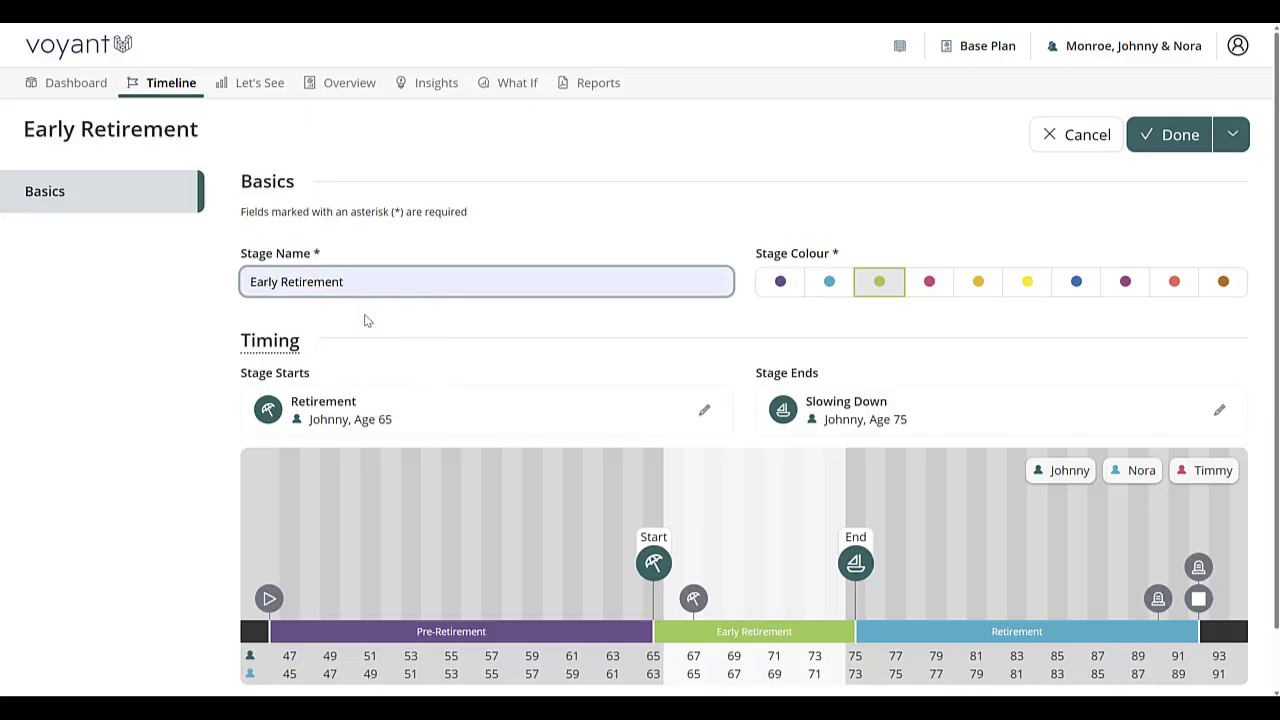
Step: Try blue, pink and orange as the Early Retirement stage colour, return to green and save the stage
left_click(830, 293)
left_click(925, 288)
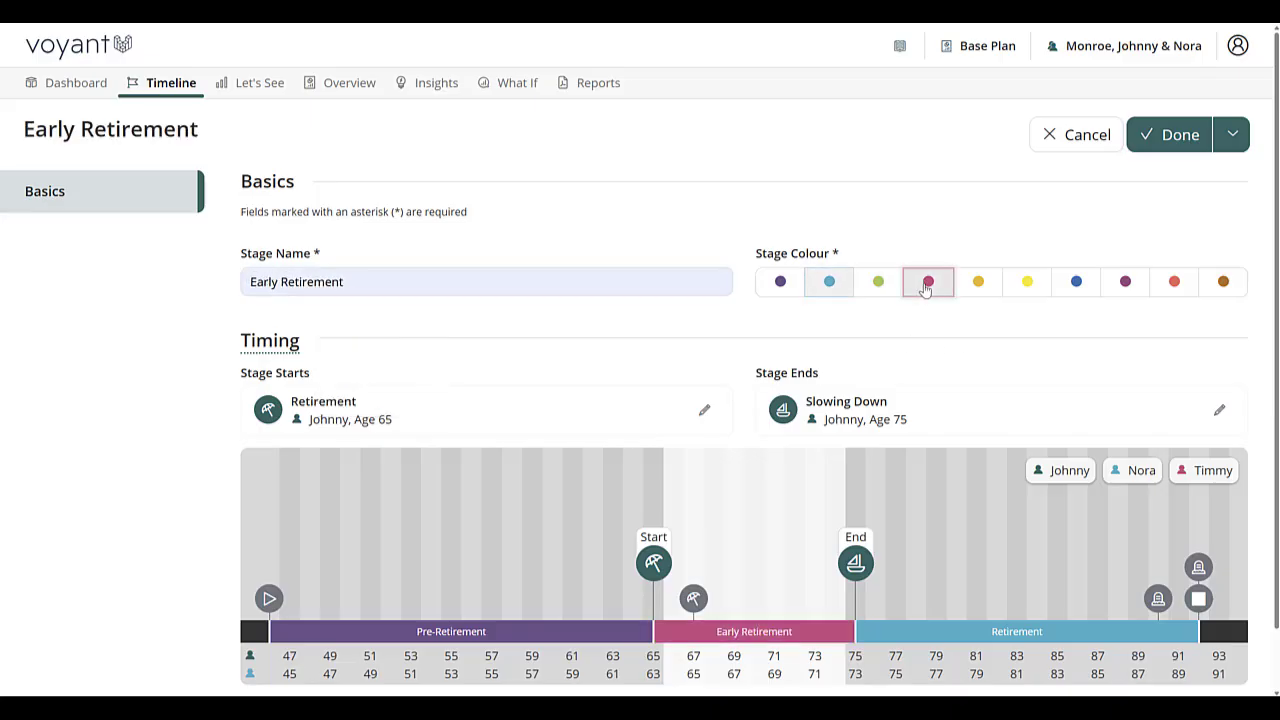
left_click(976, 287)
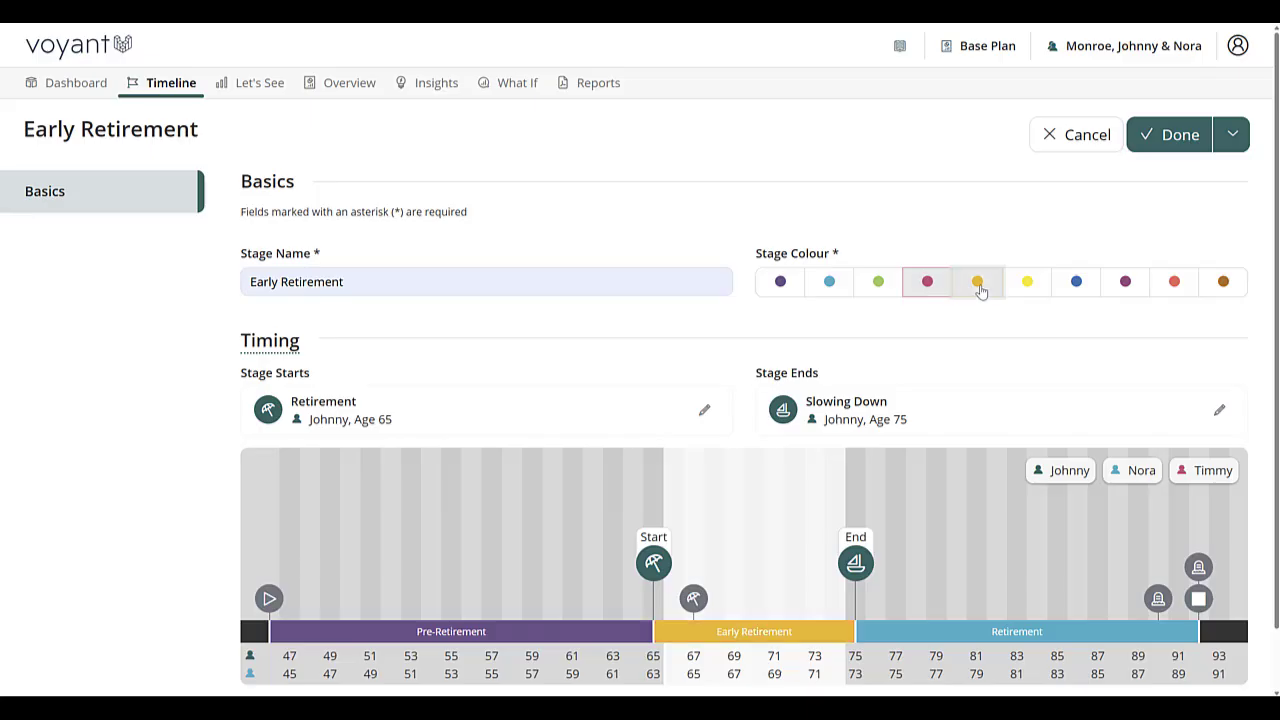
left_click(880, 286)
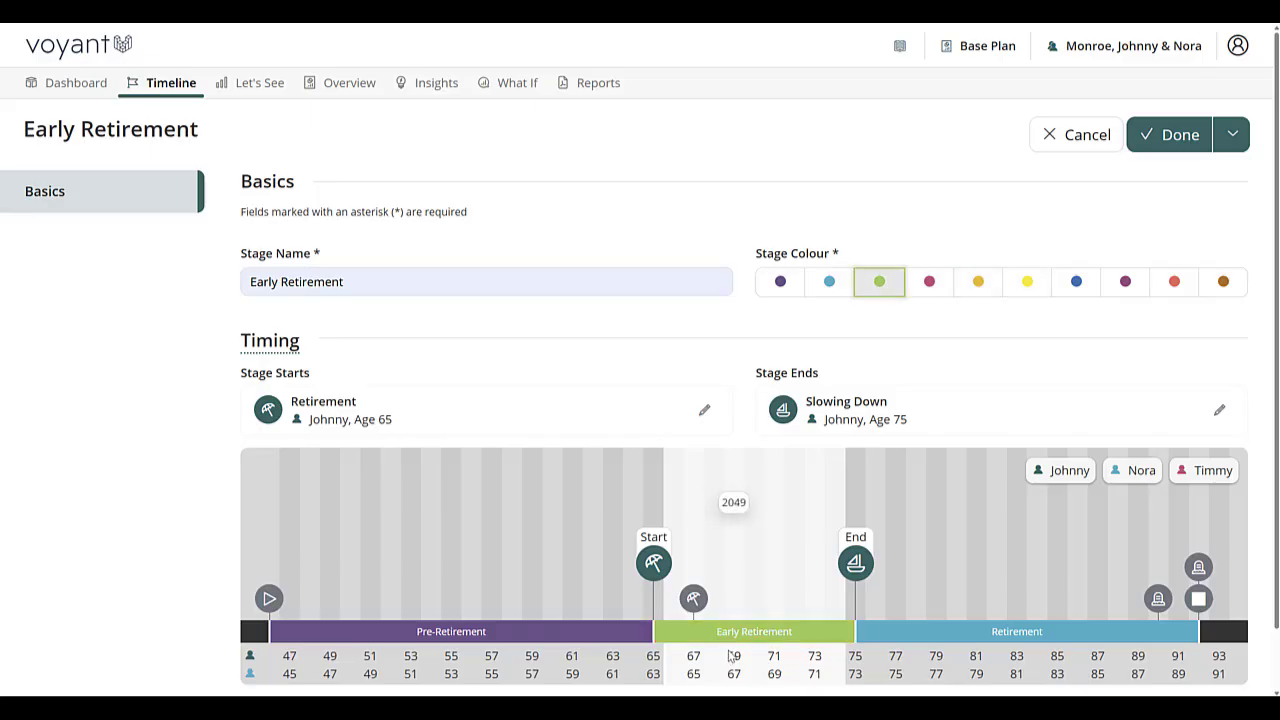
left_click(1171, 134)
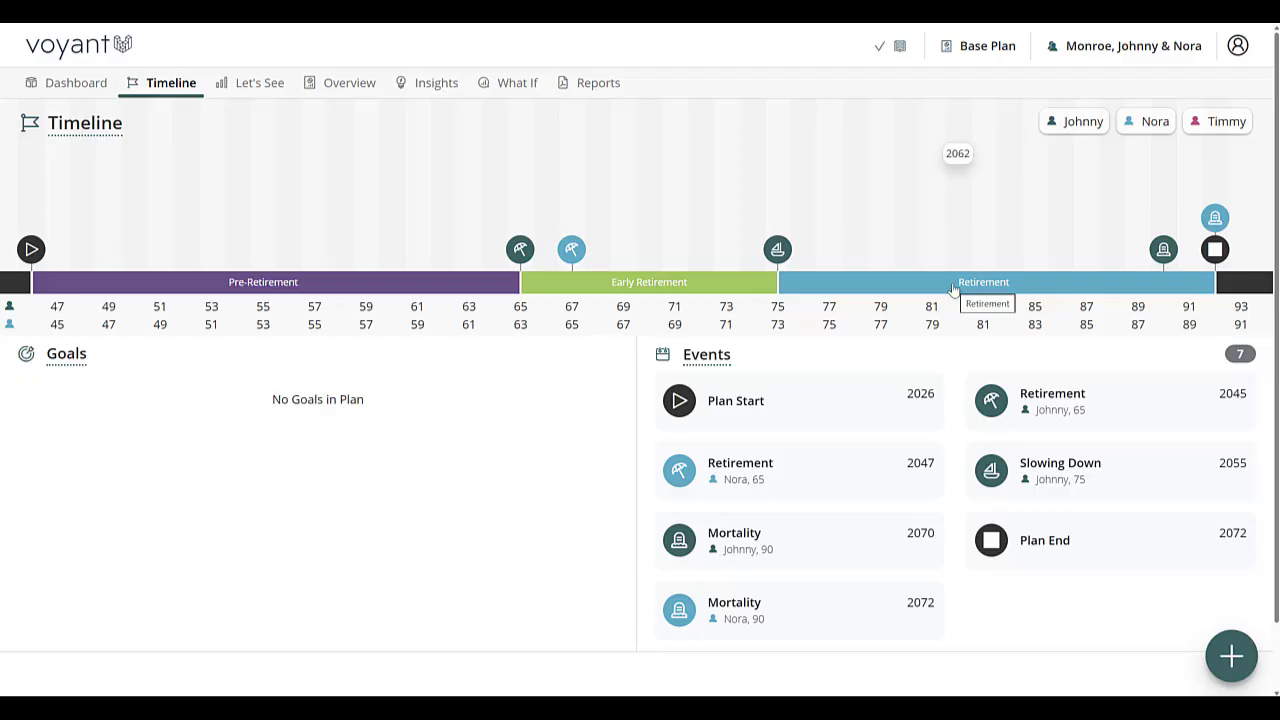
Step: Rename the Retirement stage that follows Early Retirement as Later Retirement, colour it light blue and save it
left_click(953, 289)
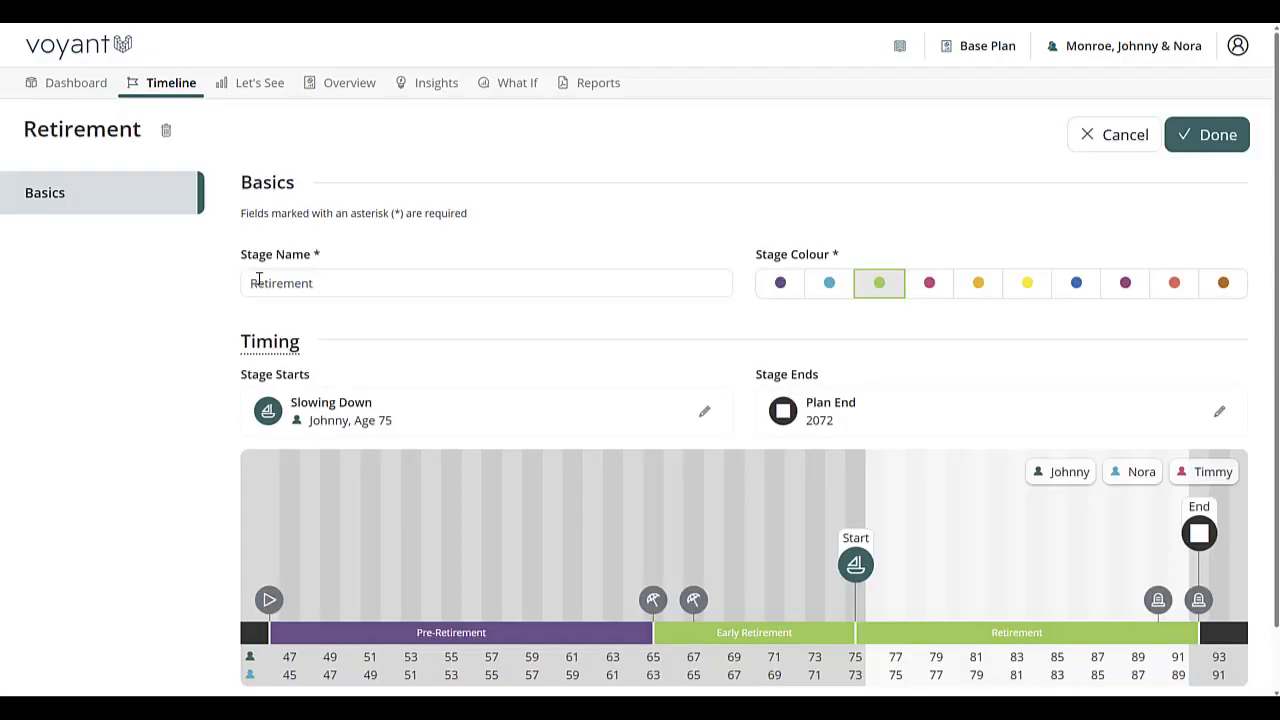
left_click(248, 283)
type("Later")
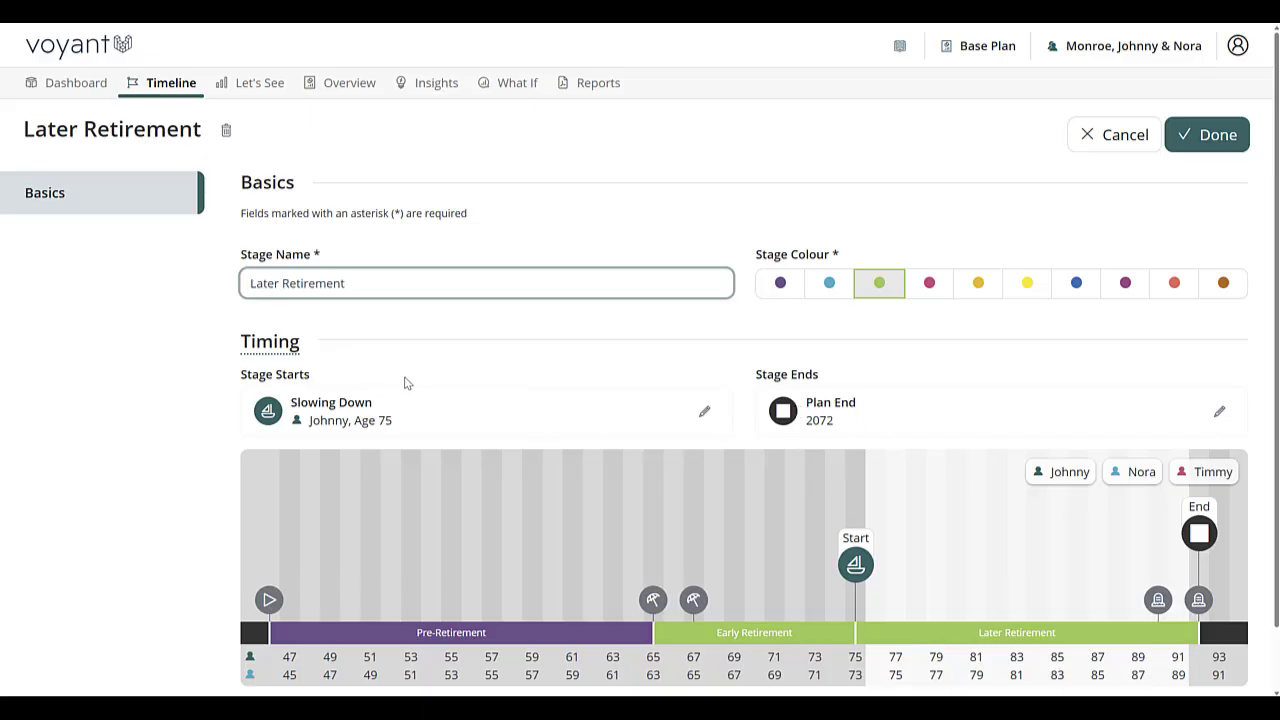
left_click(829, 283)
left_click(1217, 135)
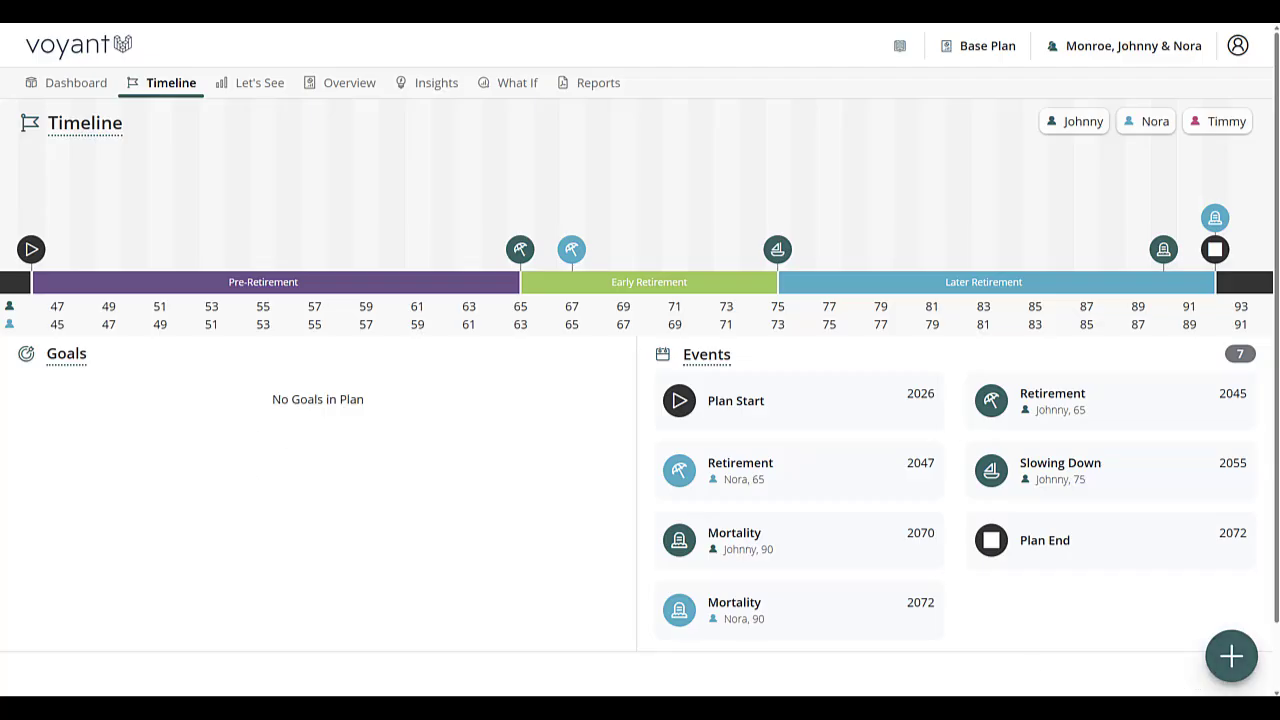
Step: Add a Milestone Goal to the plan and name it Big Family Vacation
left_click(1232, 658)
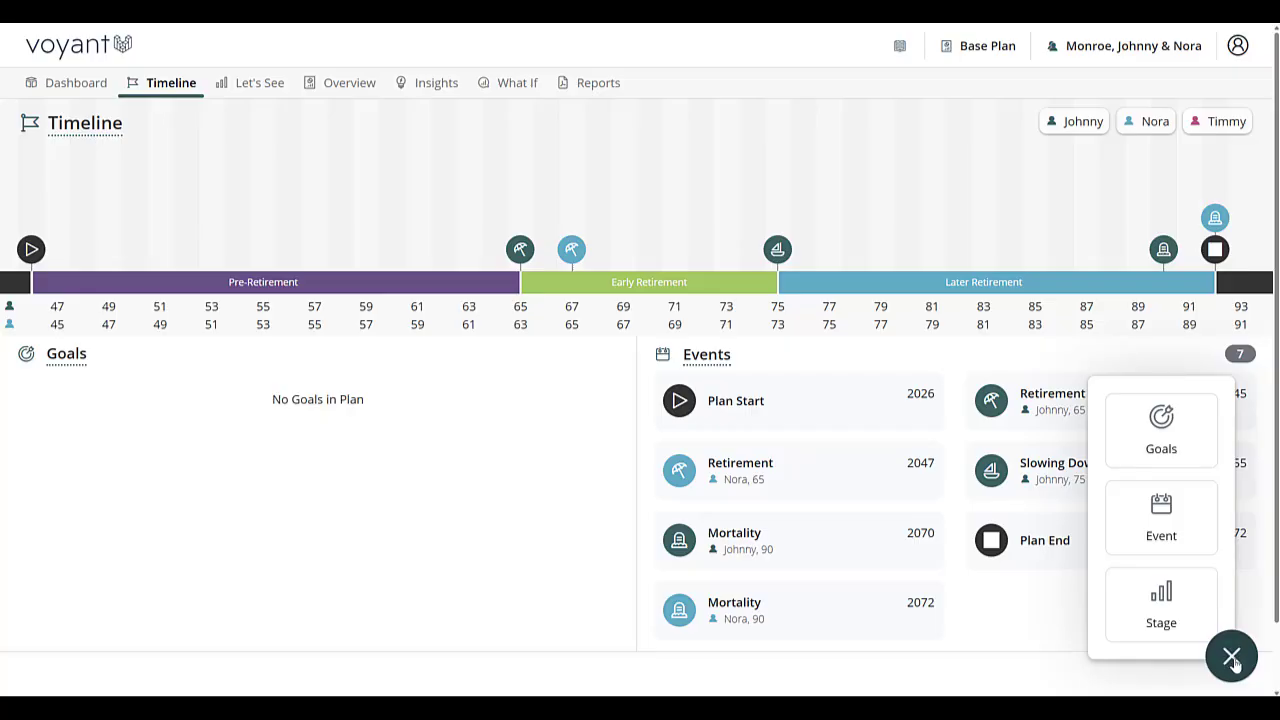
left_click(1161, 430)
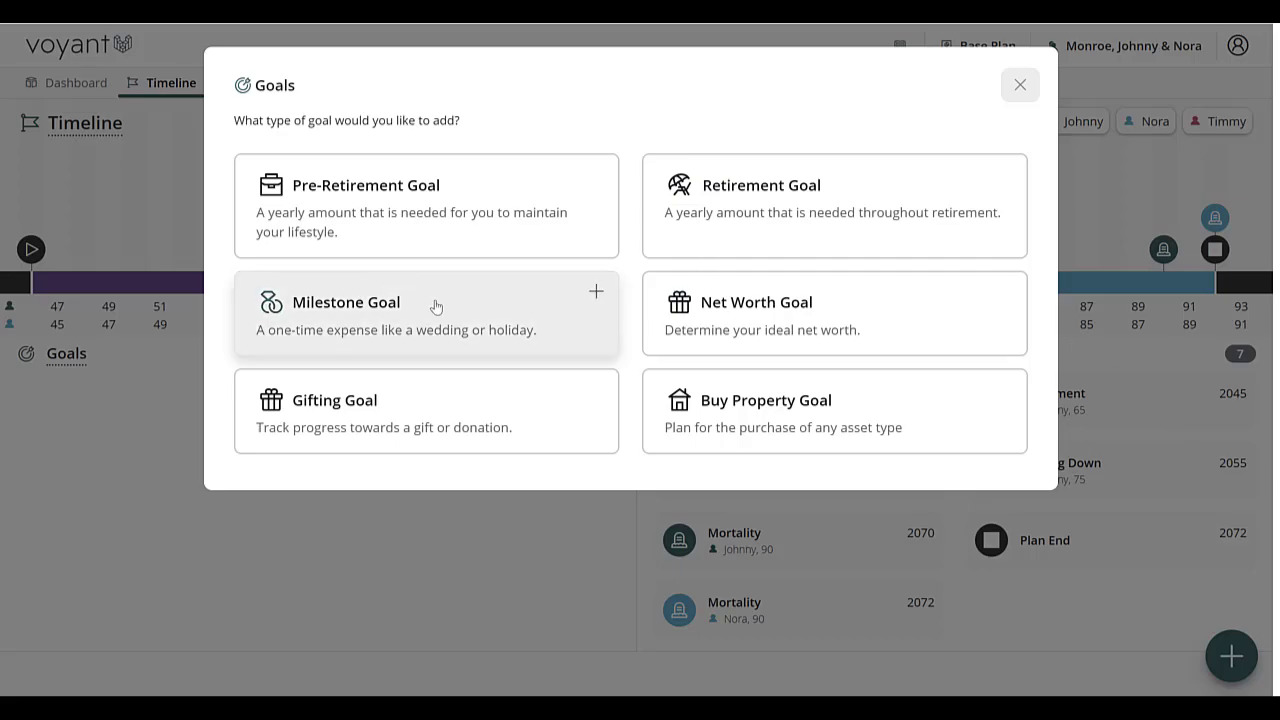
left_click(436, 307)
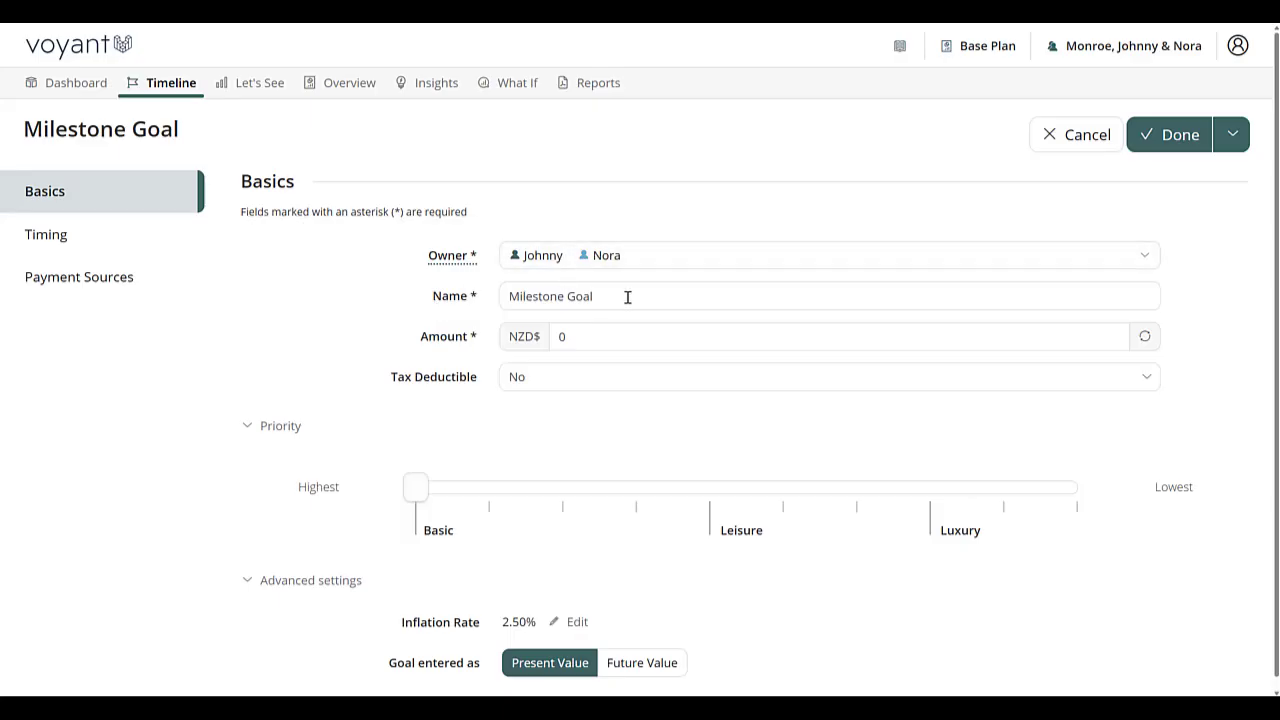
left_click(660, 297)
left_click_drag(660, 297, 208, 318)
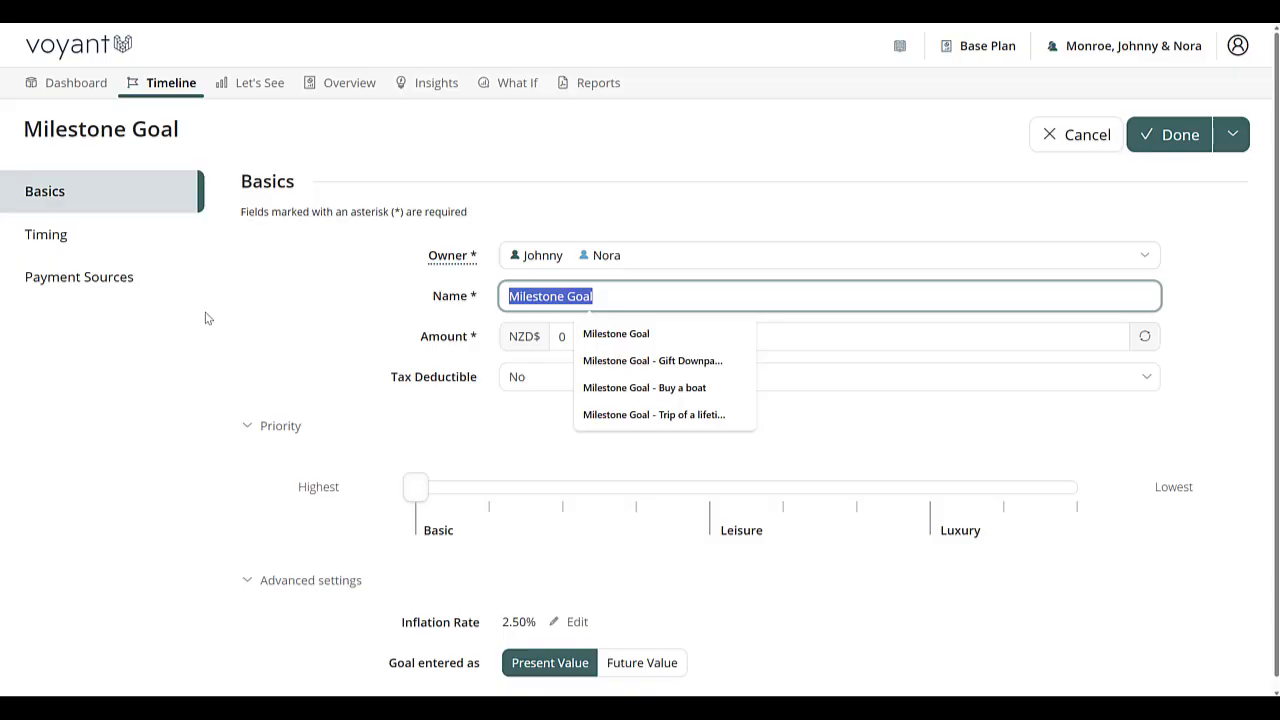
type("Big F")
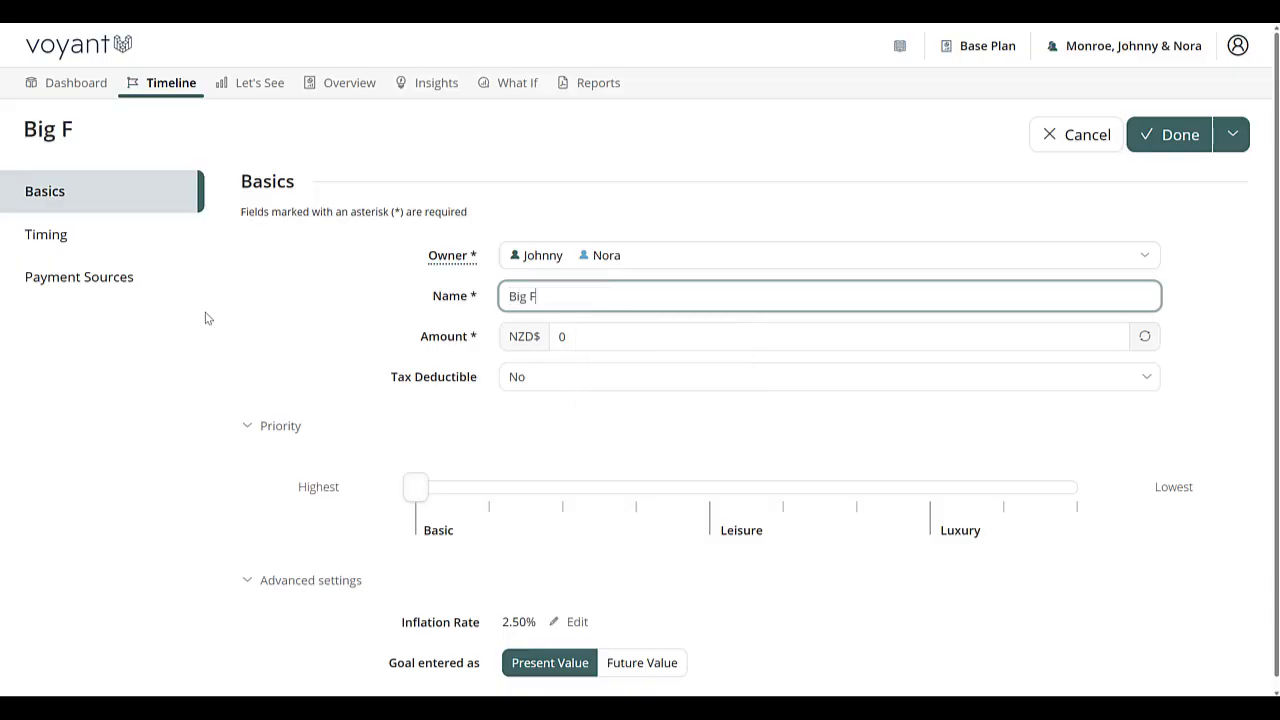
type("amily Vacation")
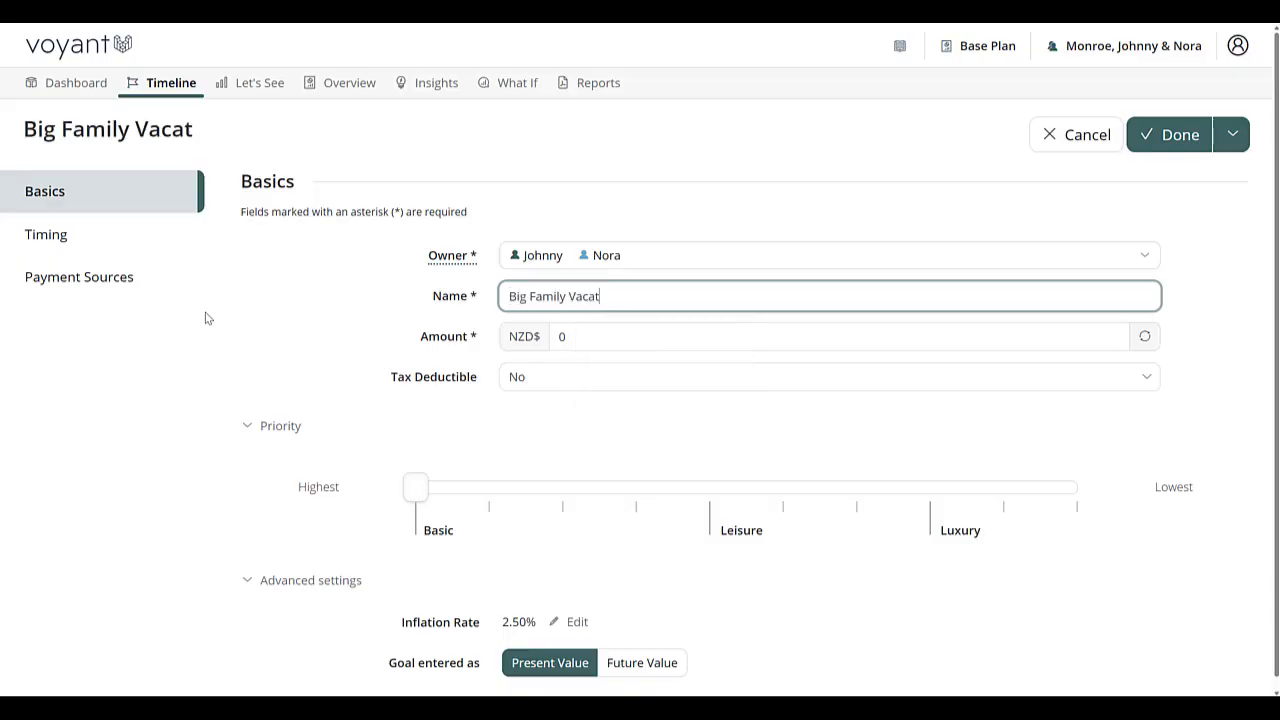
Step: Set the vacation goal's amount to NZD$ 25,000 and its priority to Leisure
left_click(580, 335)
type("250000")
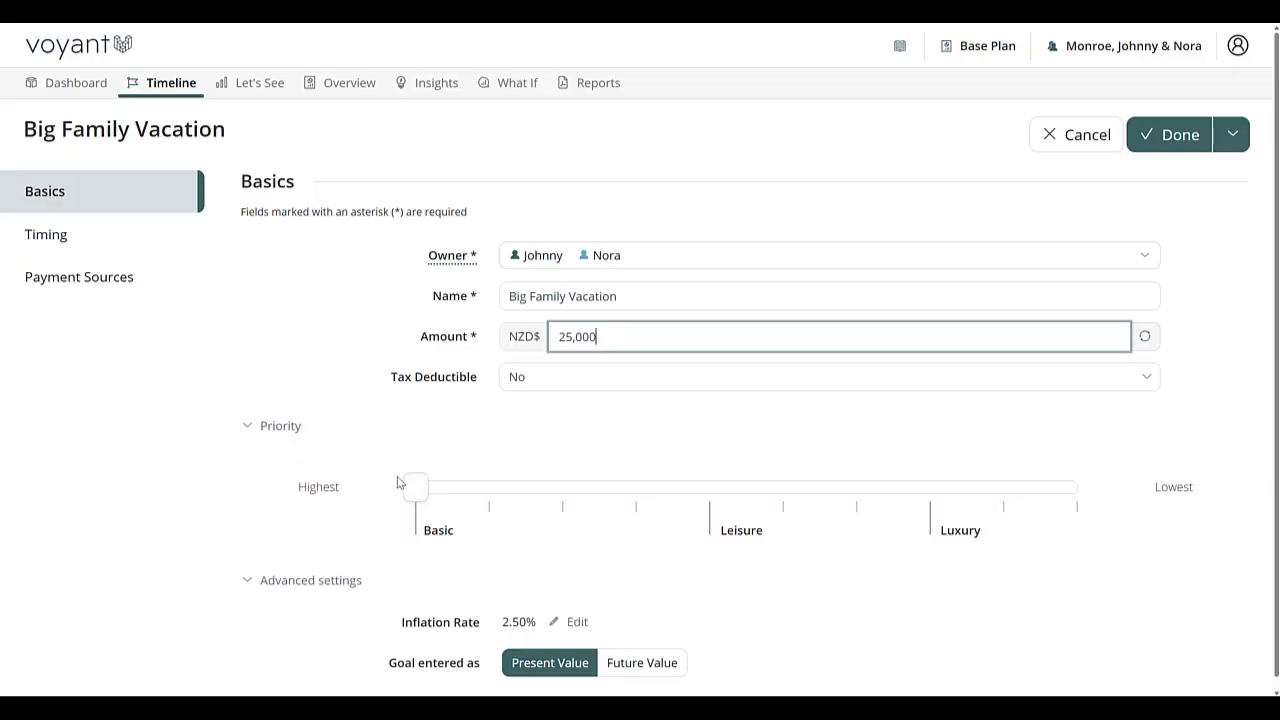
left_click_drag(415, 487, 438, 516)
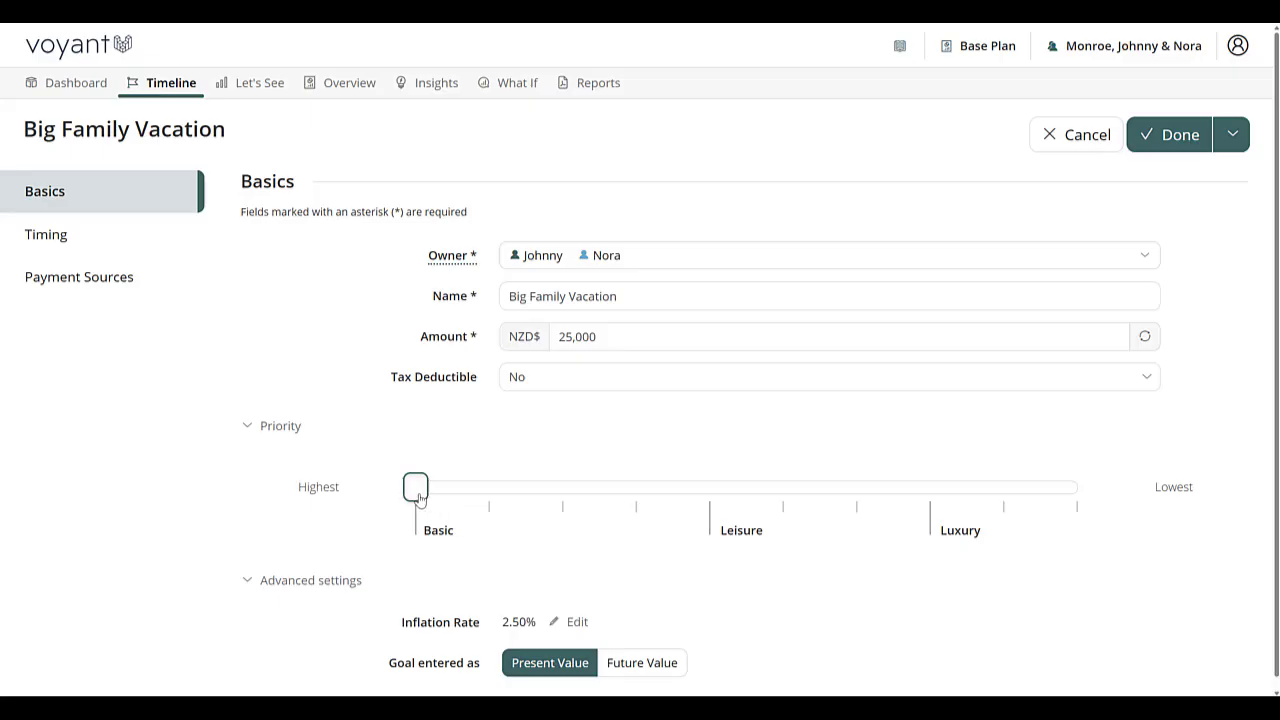
left_click_drag(420, 500, 711, 491)
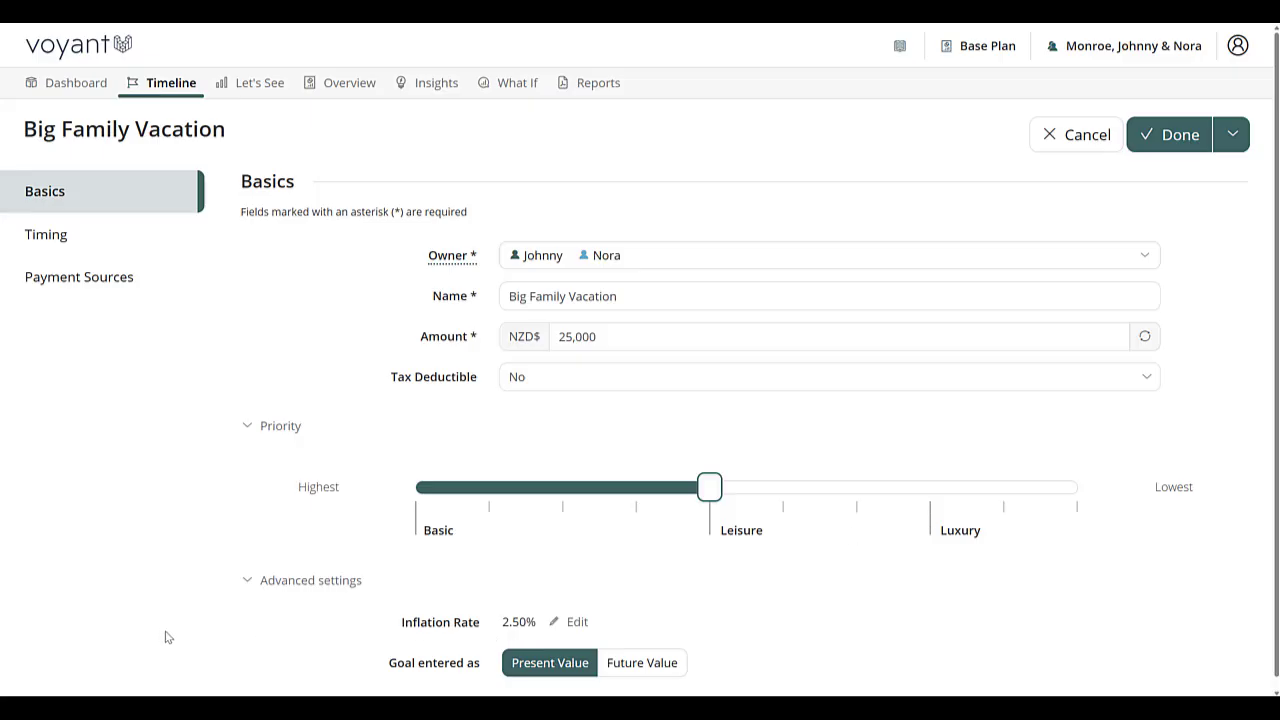
scroll(436, 626, "down", 1)
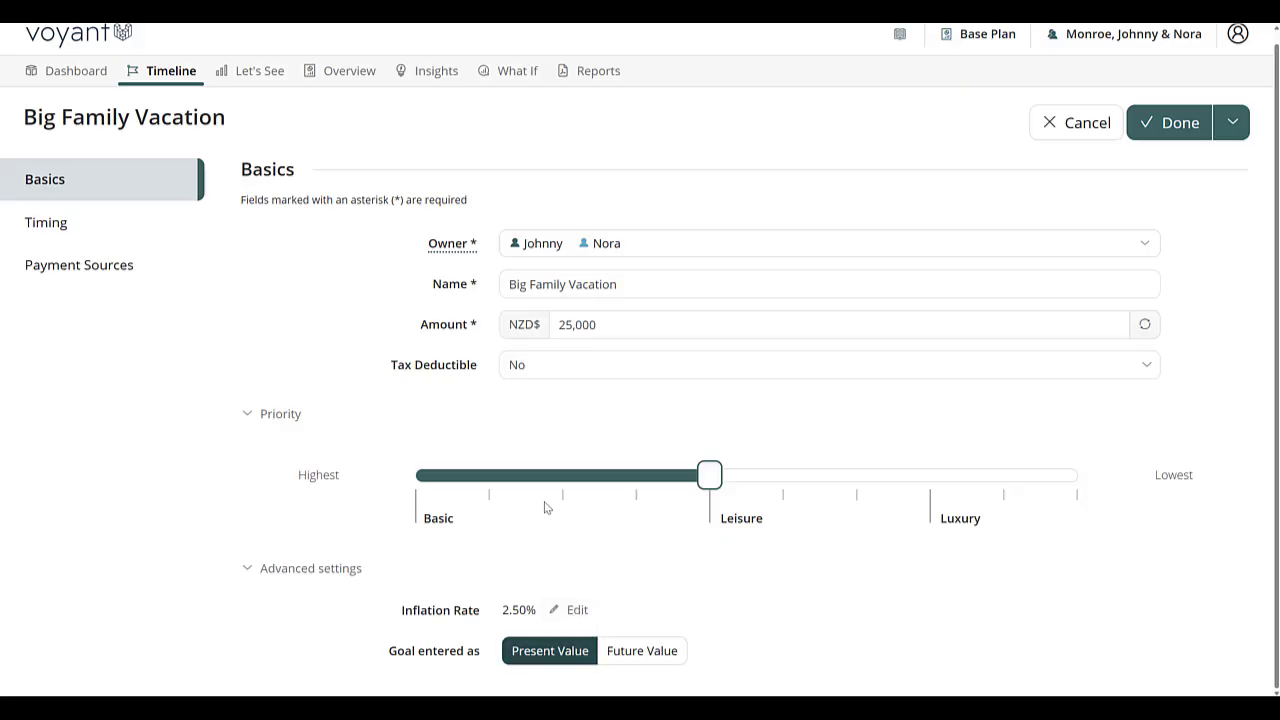
left_click(630, 324)
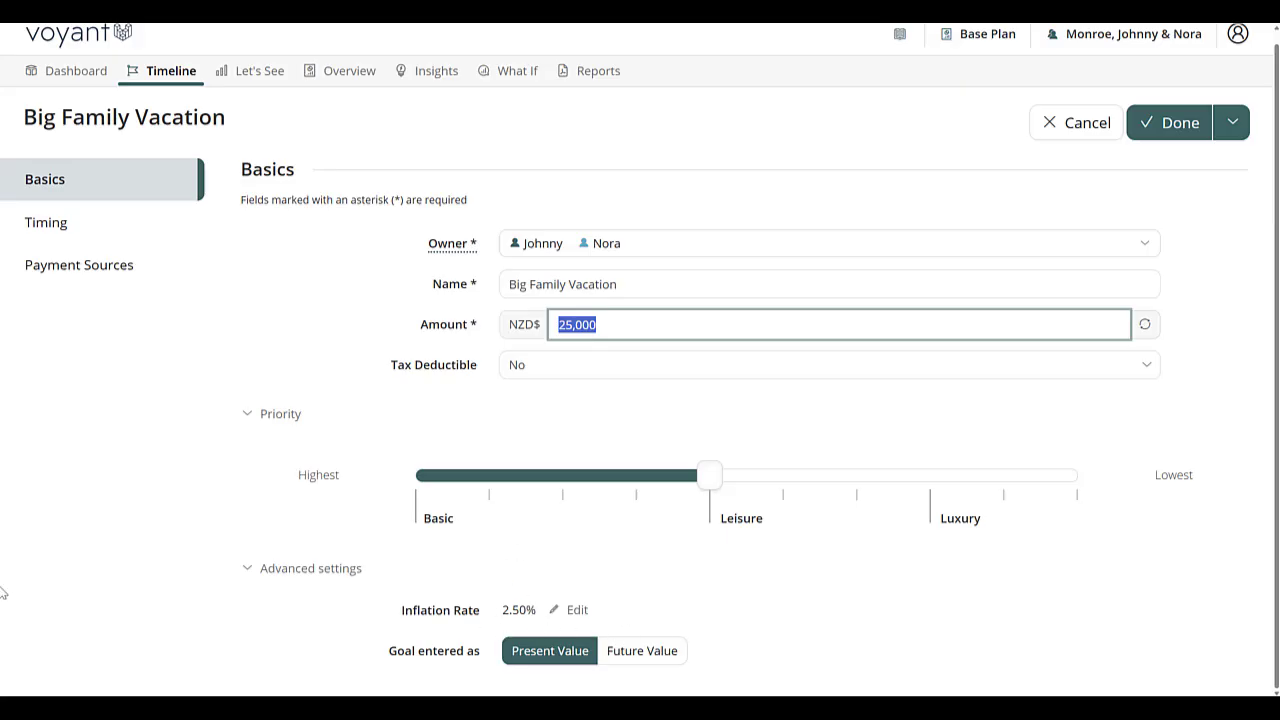
Step: Time the vacation goal with a new 2029 start event of the party-popper type named Big Family Vacation, and save the goal
left_click(74, 232)
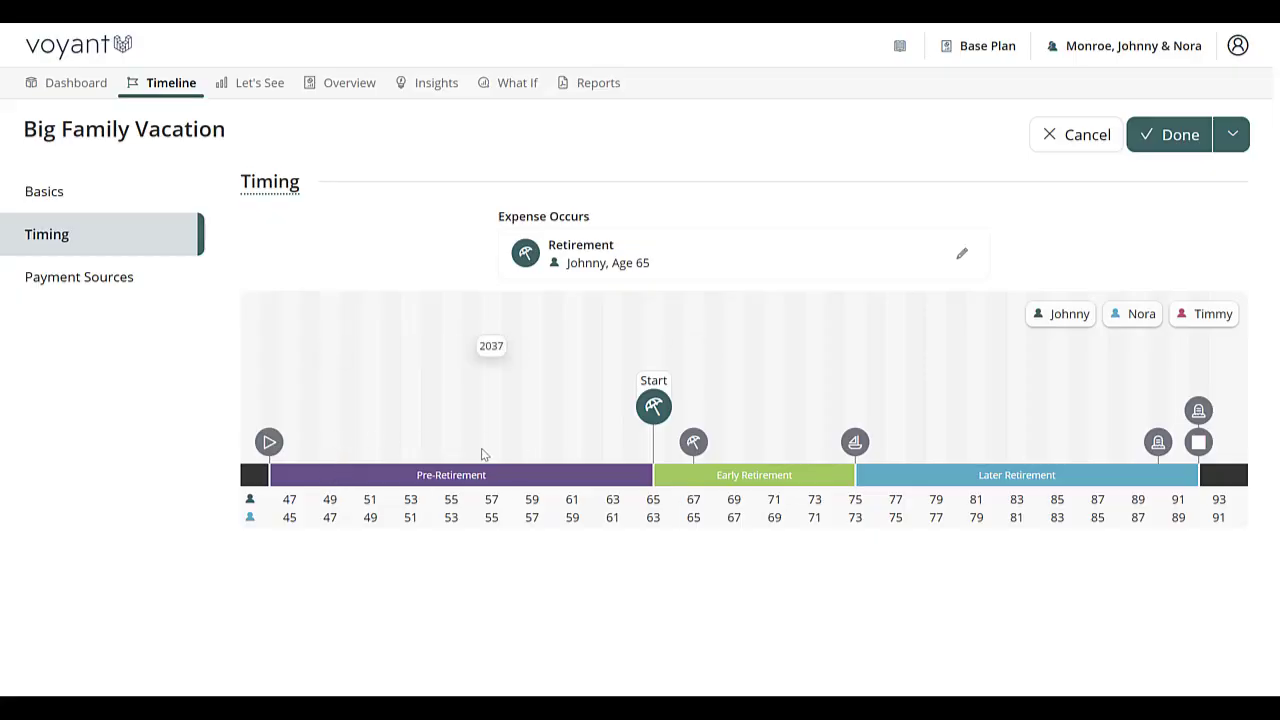
left_click(333, 436)
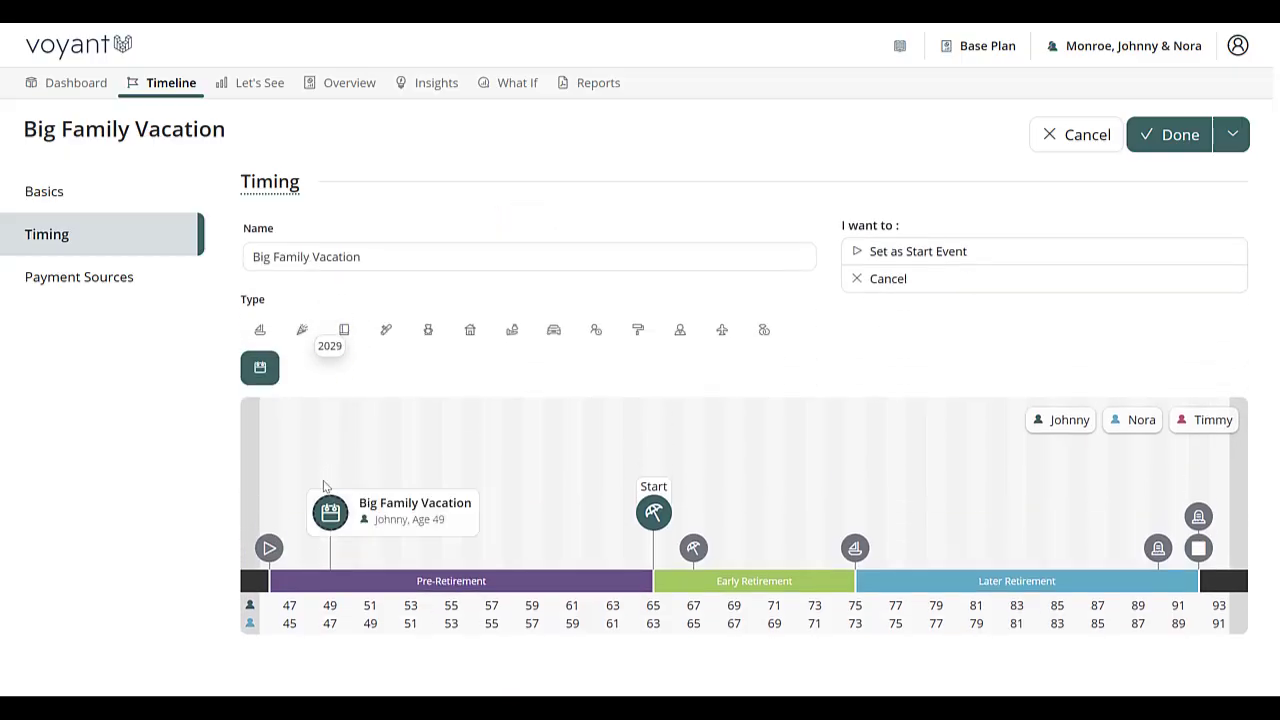
left_click(305, 331)
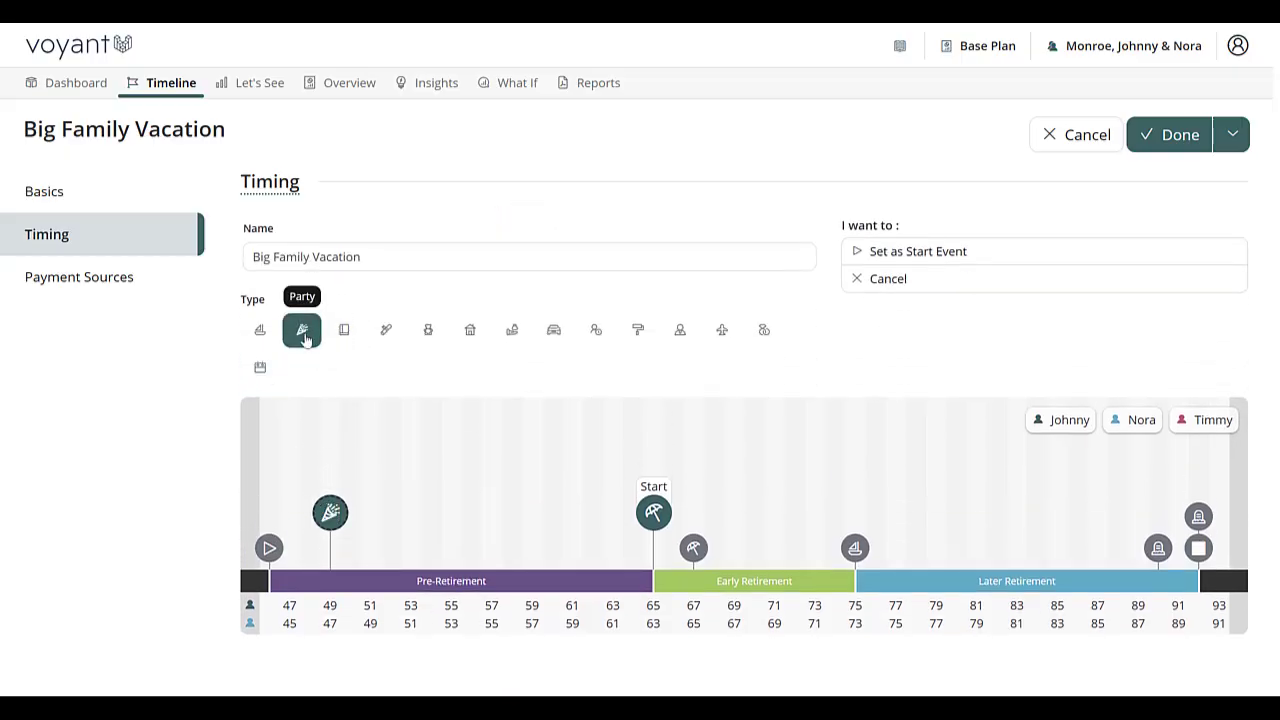
left_click(386, 258)
left_click(969, 258)
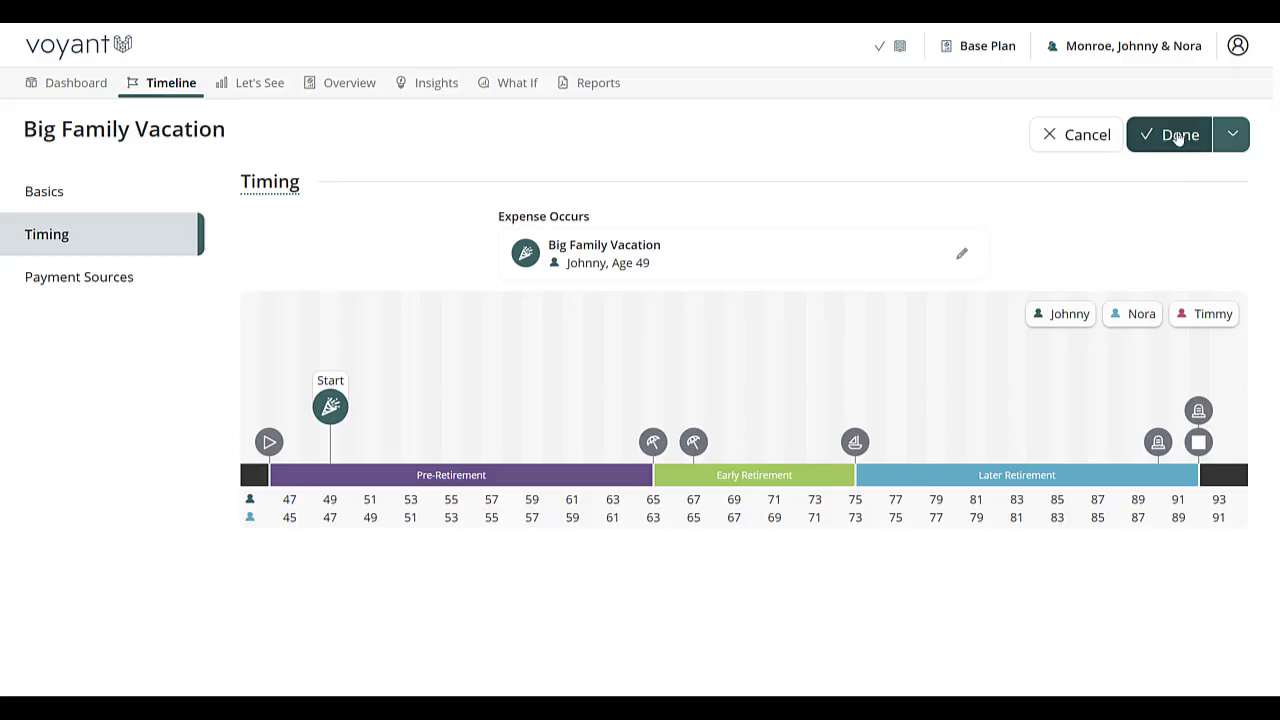
left_click(1171, 134)
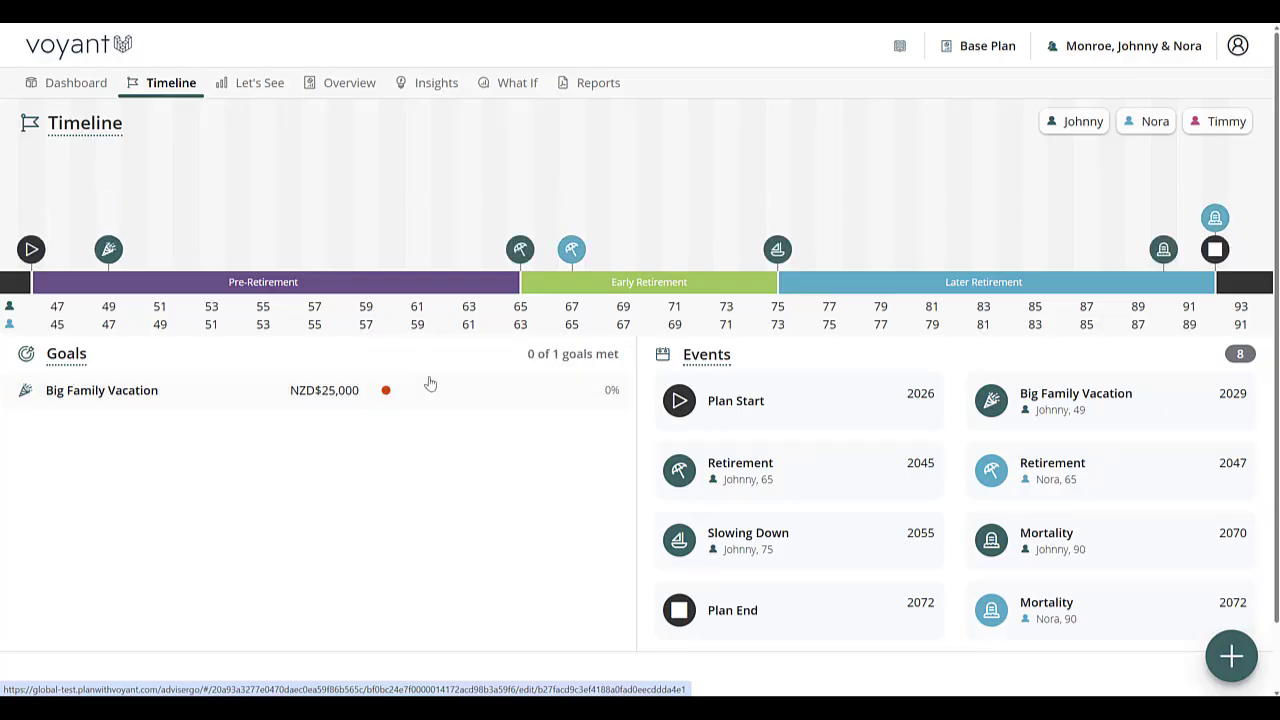
Step: Examine the 2029 total need and shortfall on the Dashboard's cash flow chart
mouse_move(428, 396)
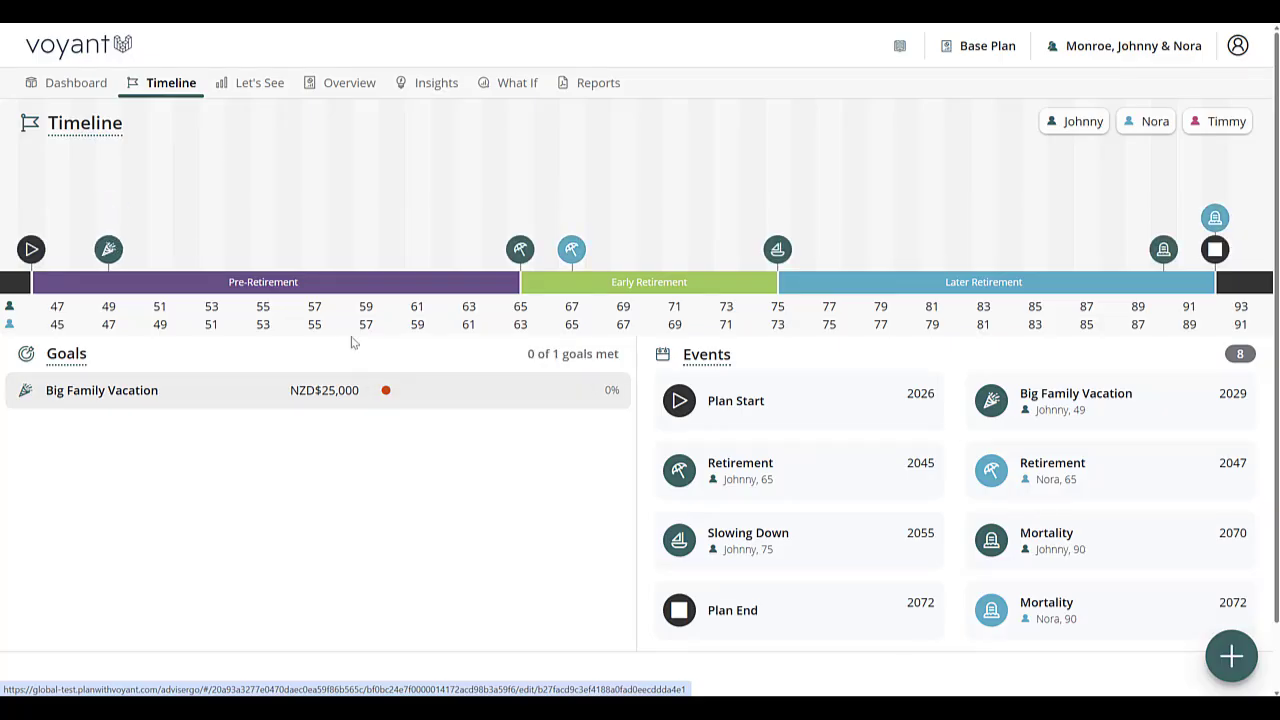
left_click(63, 86)
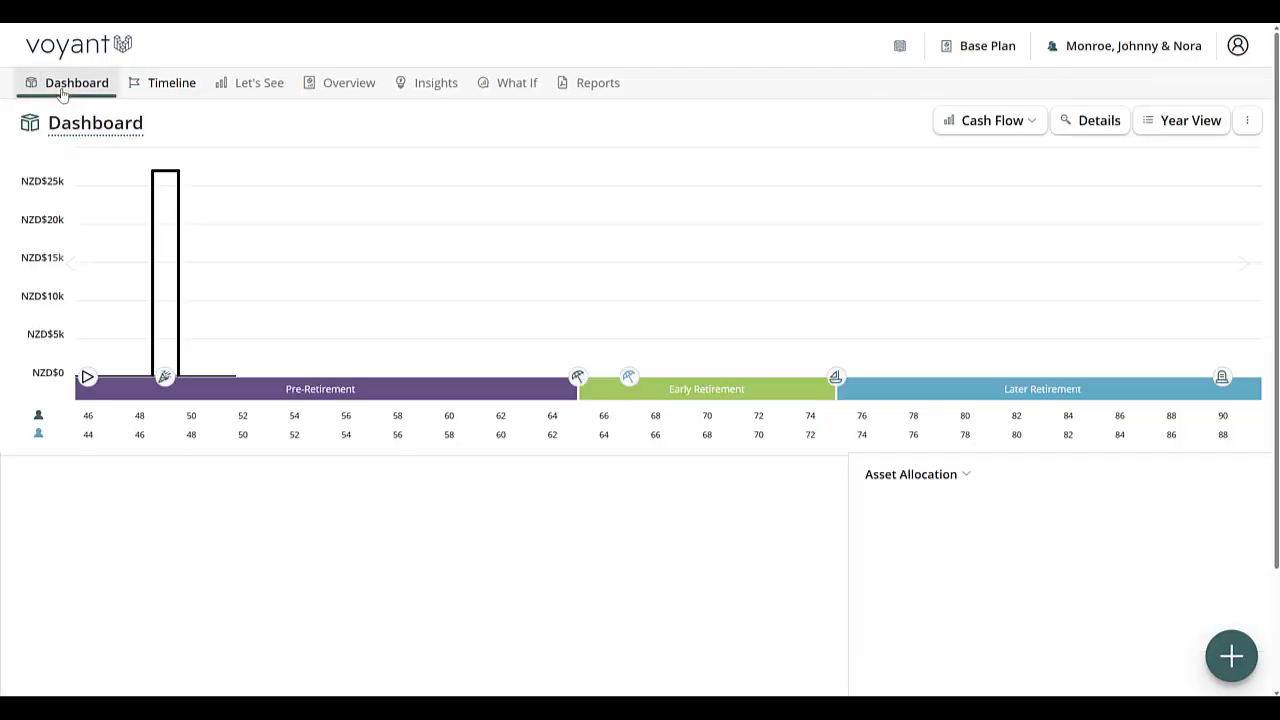
mouse_move(169, 296)
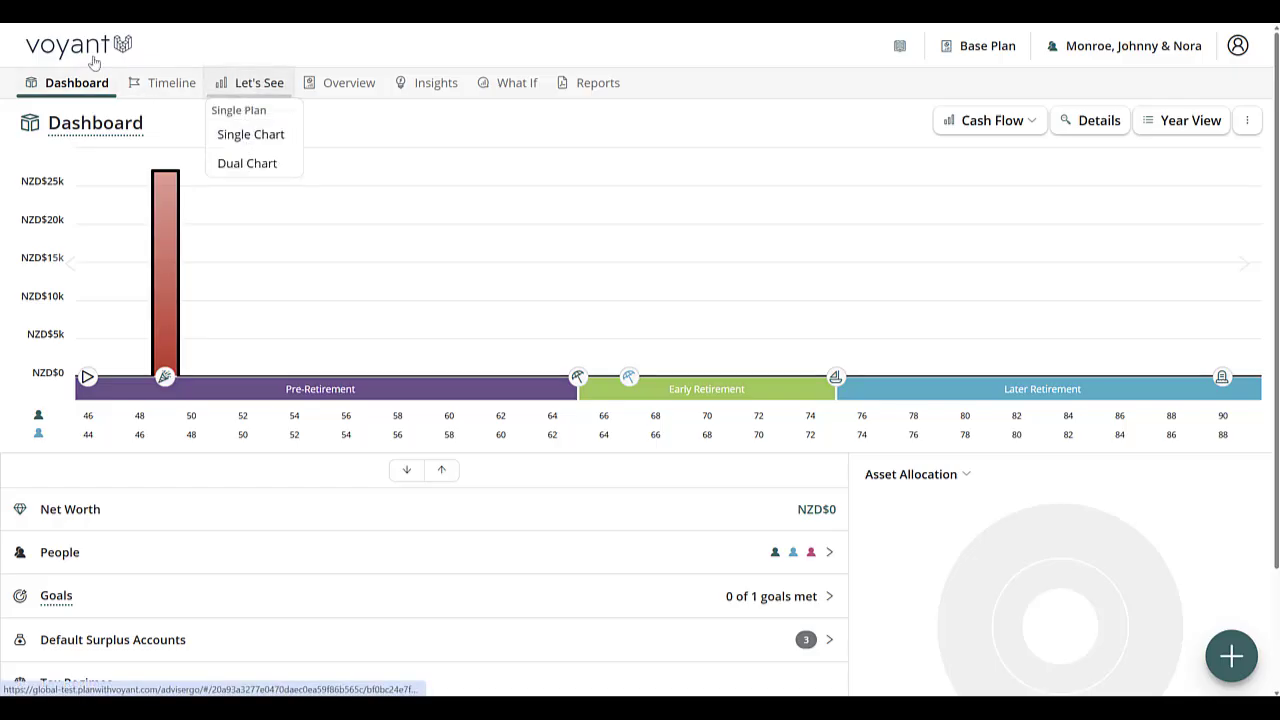
mouse_move(155, 205)
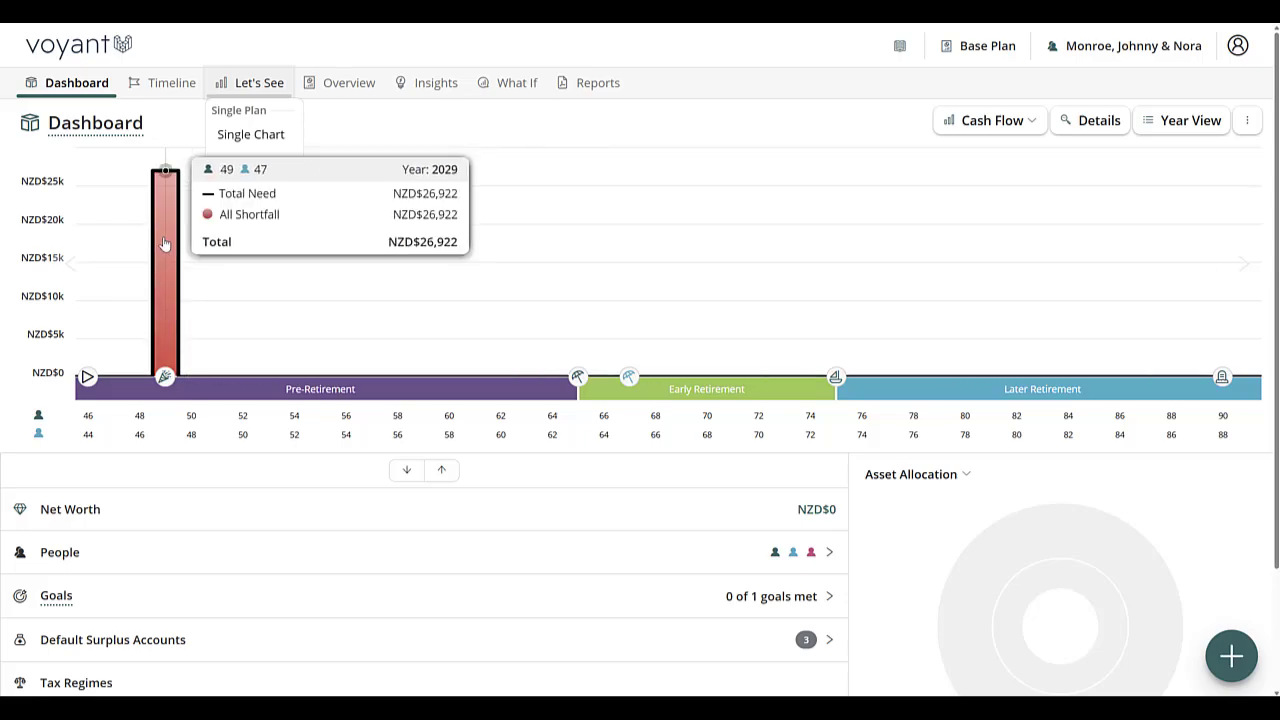
left_click(161, 243)
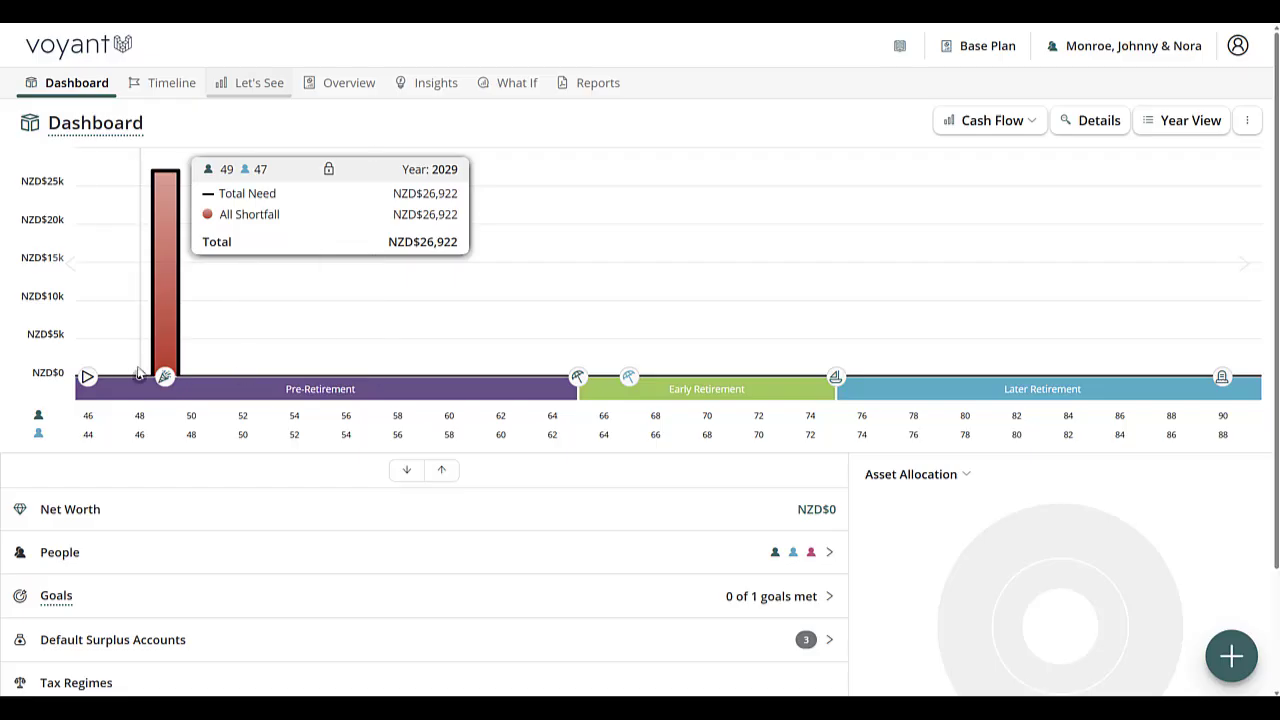
Step: Examine the Big Family Vacation expense for 2029 in the Year View's Expenses breakdown
left_click(1190, 128)
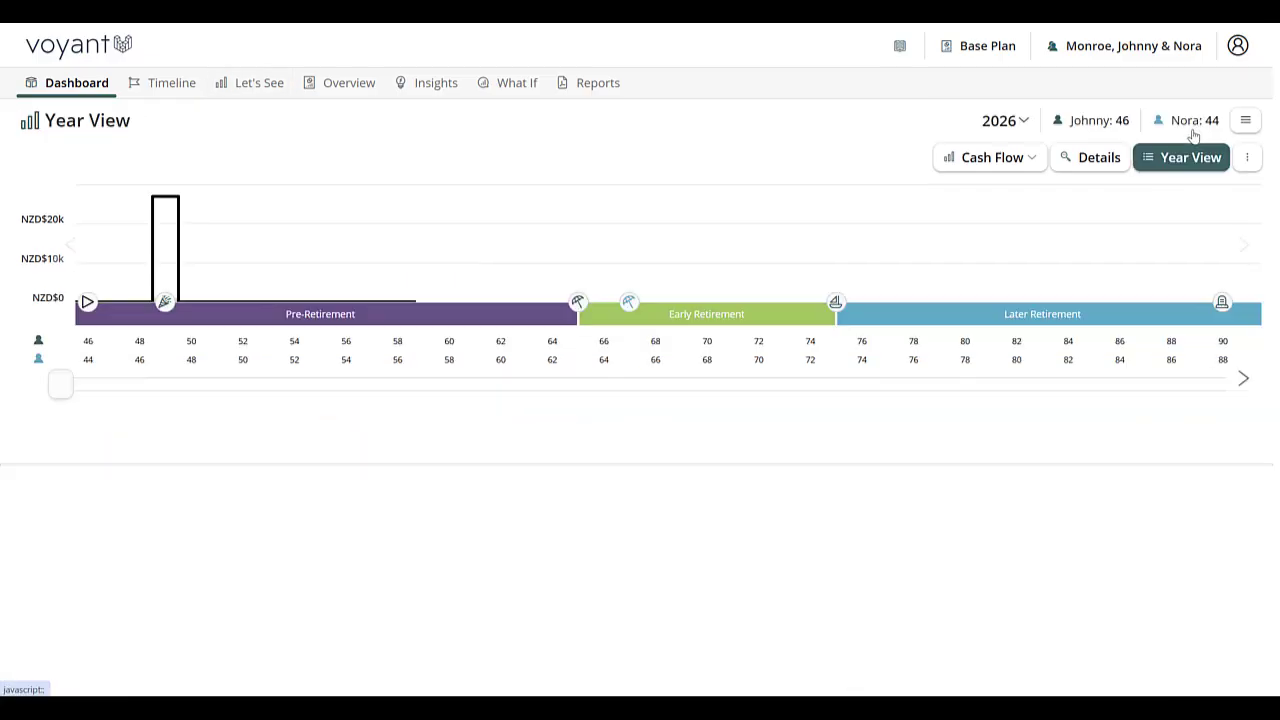
left_click(306, 446)
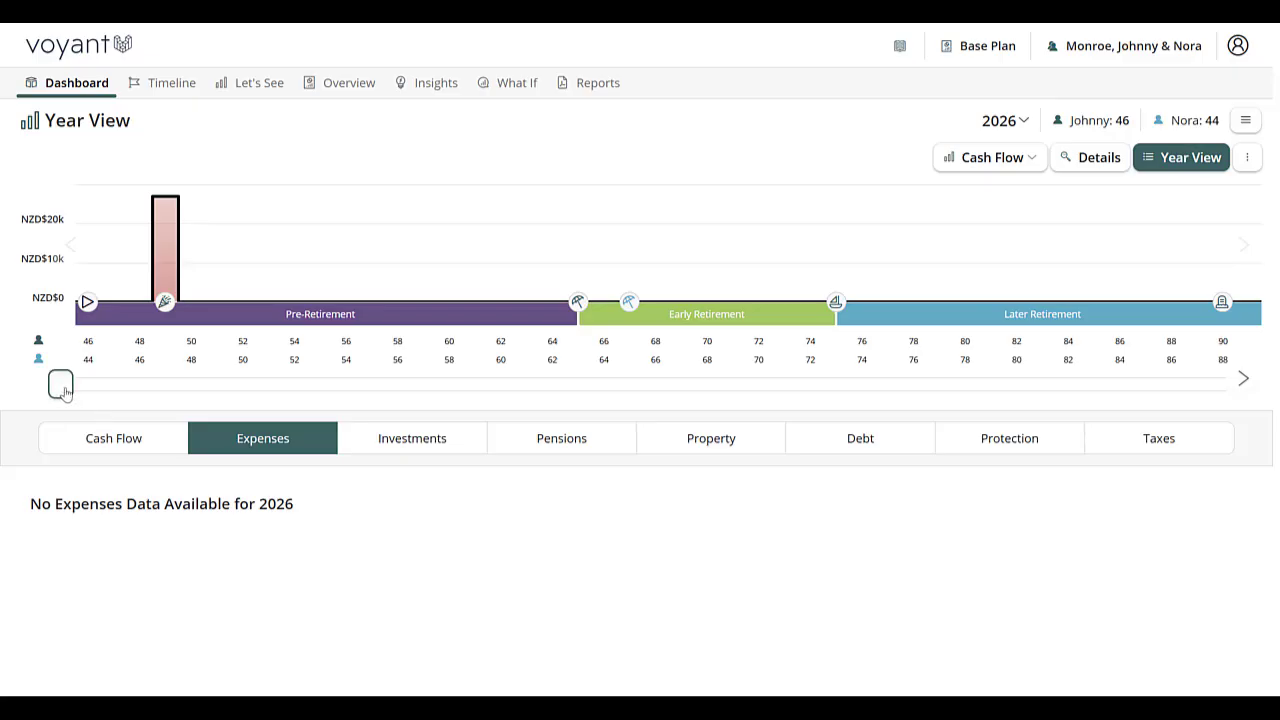
left_click_drag(63, 391, 144, 407)
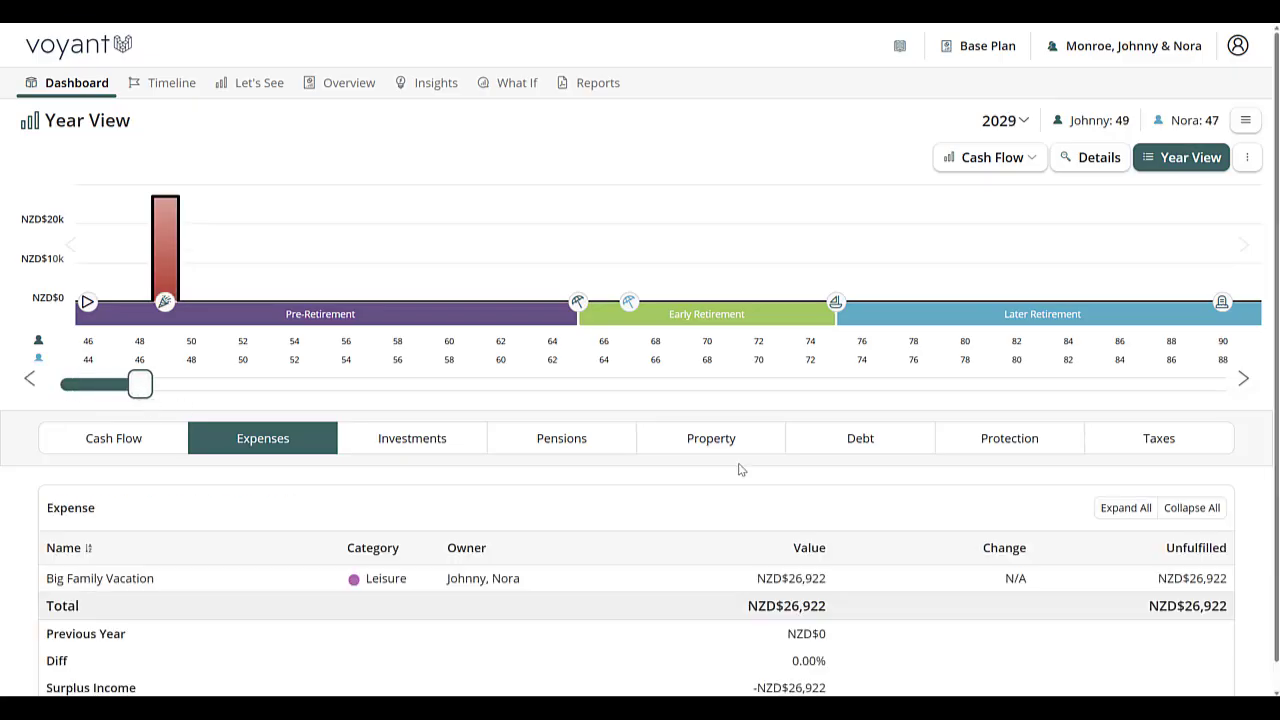
scroll(740, 470, "down", 1)
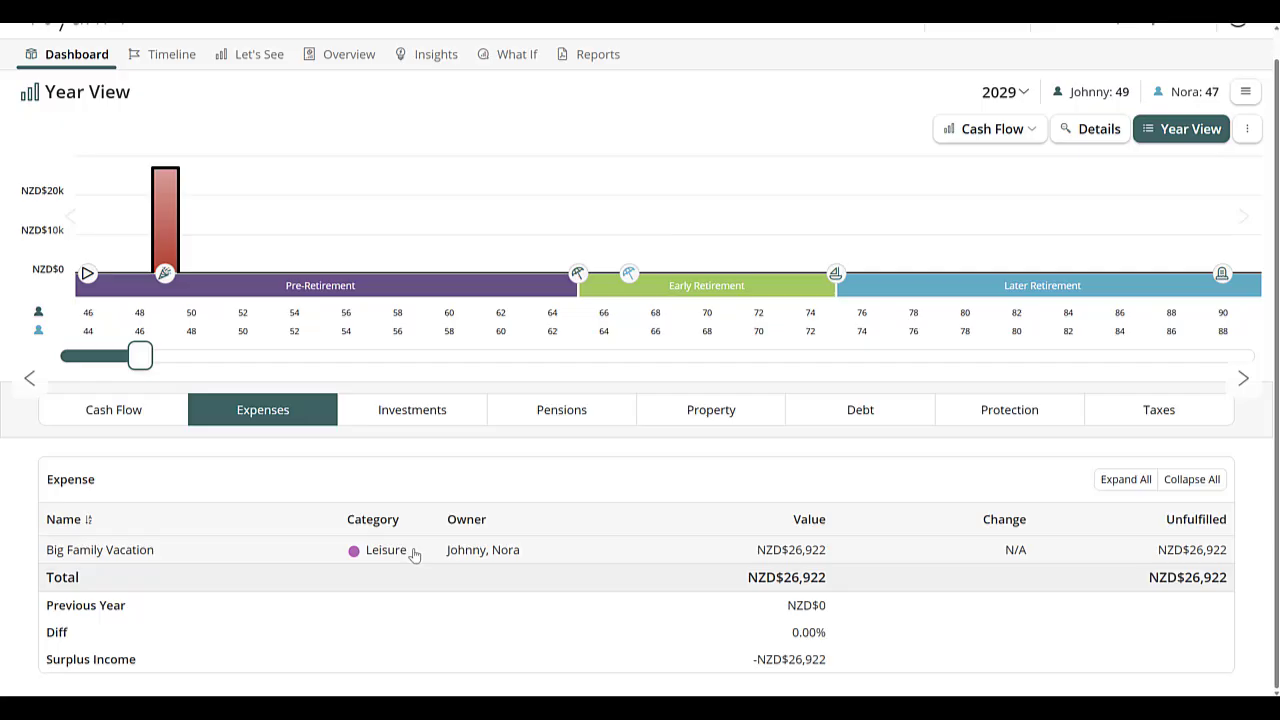
left_click(812, 554)
Step: Add a Retirement Goal from the Timeline and set its annual amount to NZD$ 100,000
left_click(160, 54)
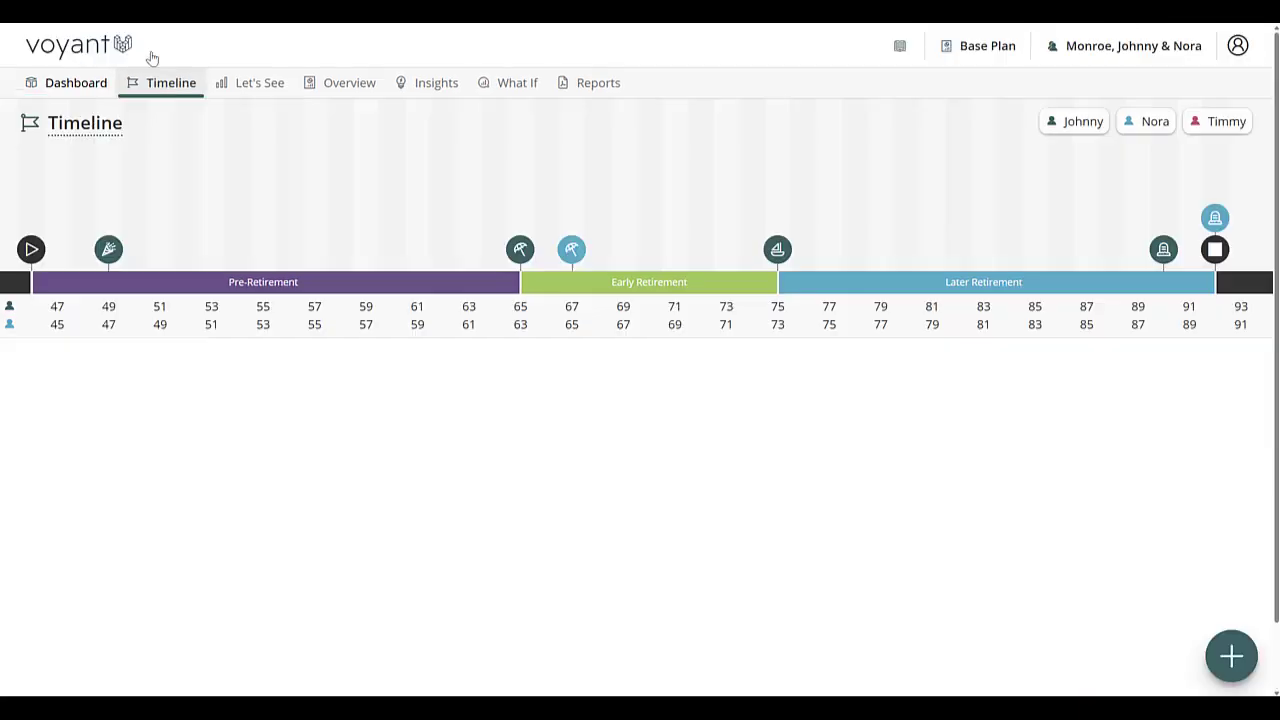
left_click(1240, 661)
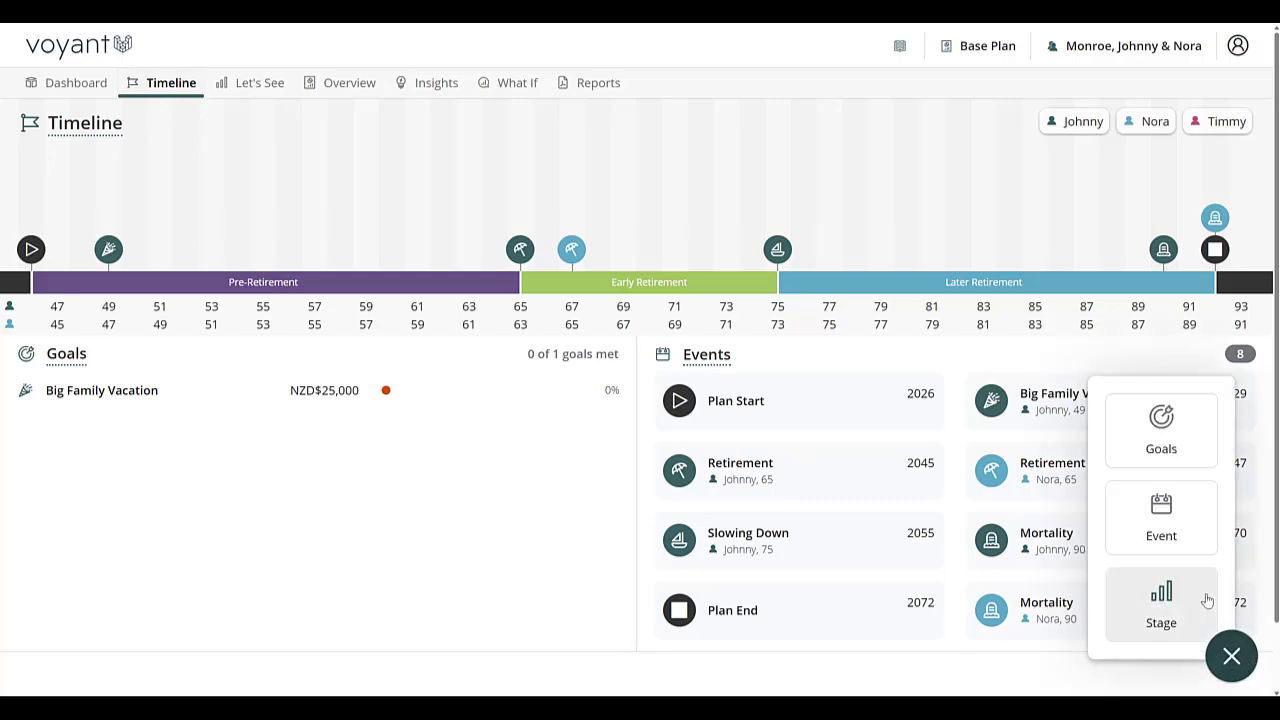
left_click(1164, 435)
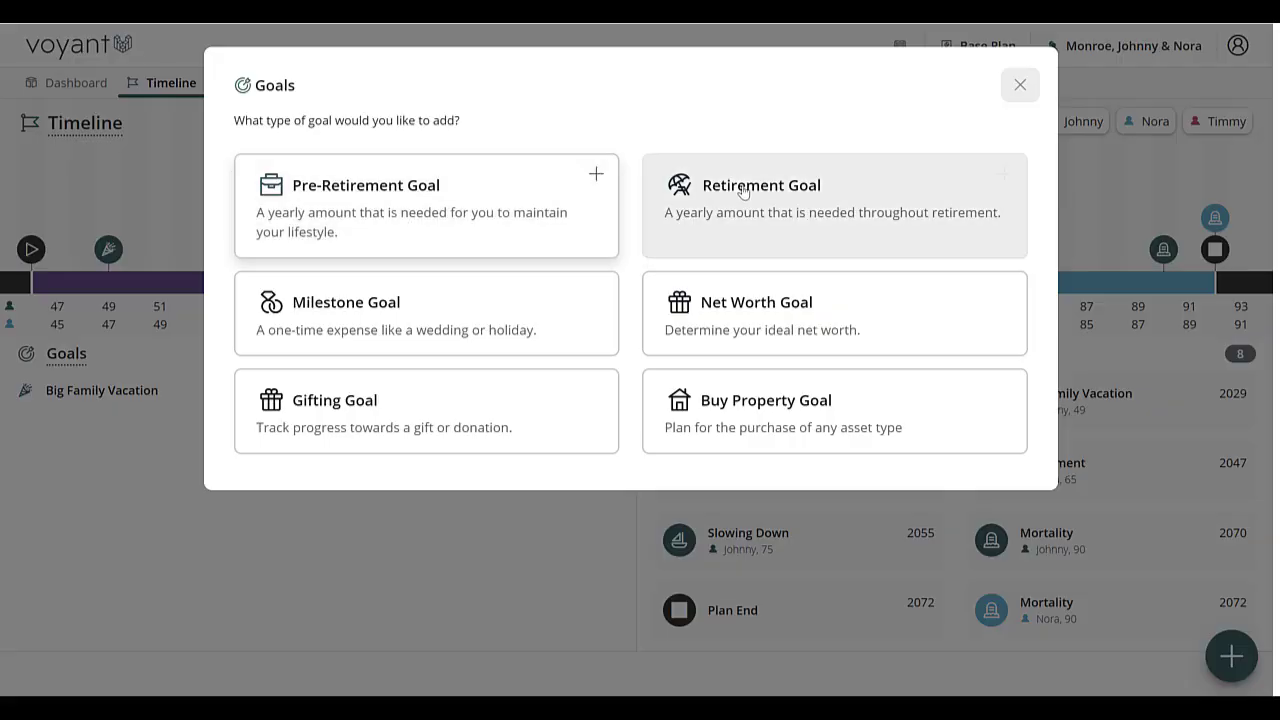
left_click(887, 195)
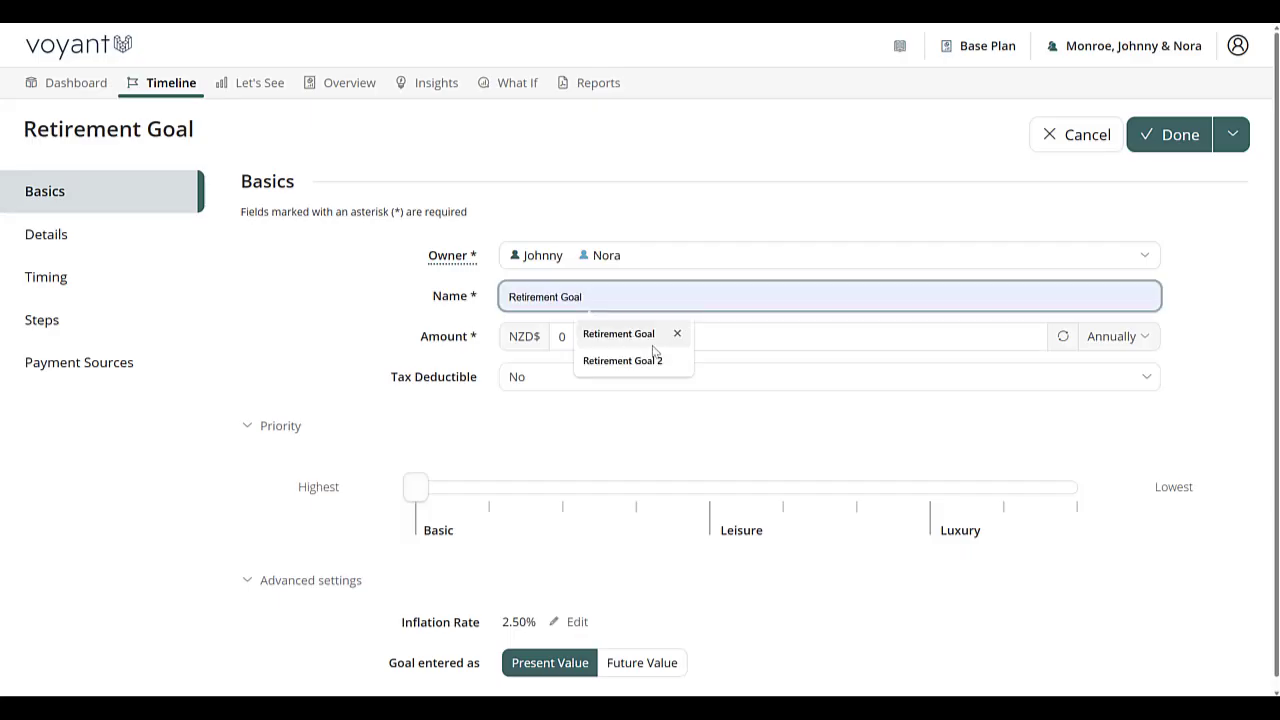
left_click(862, 336)
type("1")
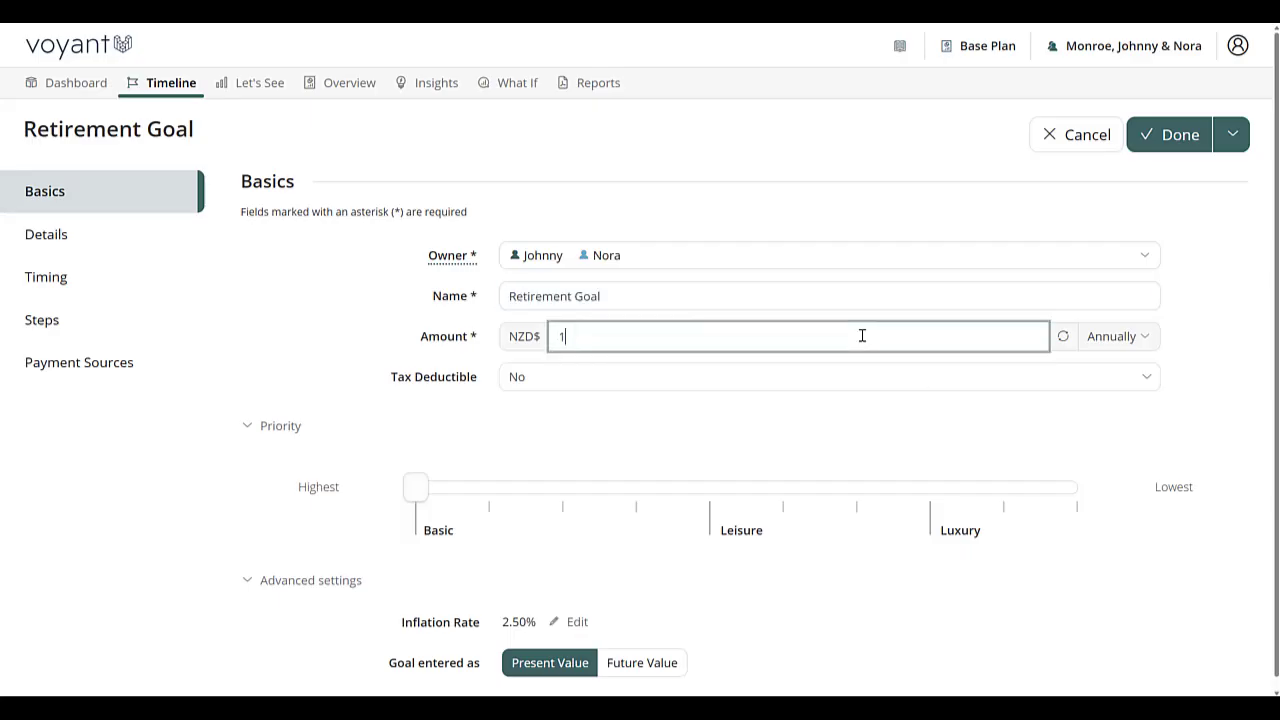
type("00,000")
left_click_drag(642, 341, 531, 355)
Step: Check the start and end events in the Retirement Goal's timing and save the goal
left_click(63, 287)
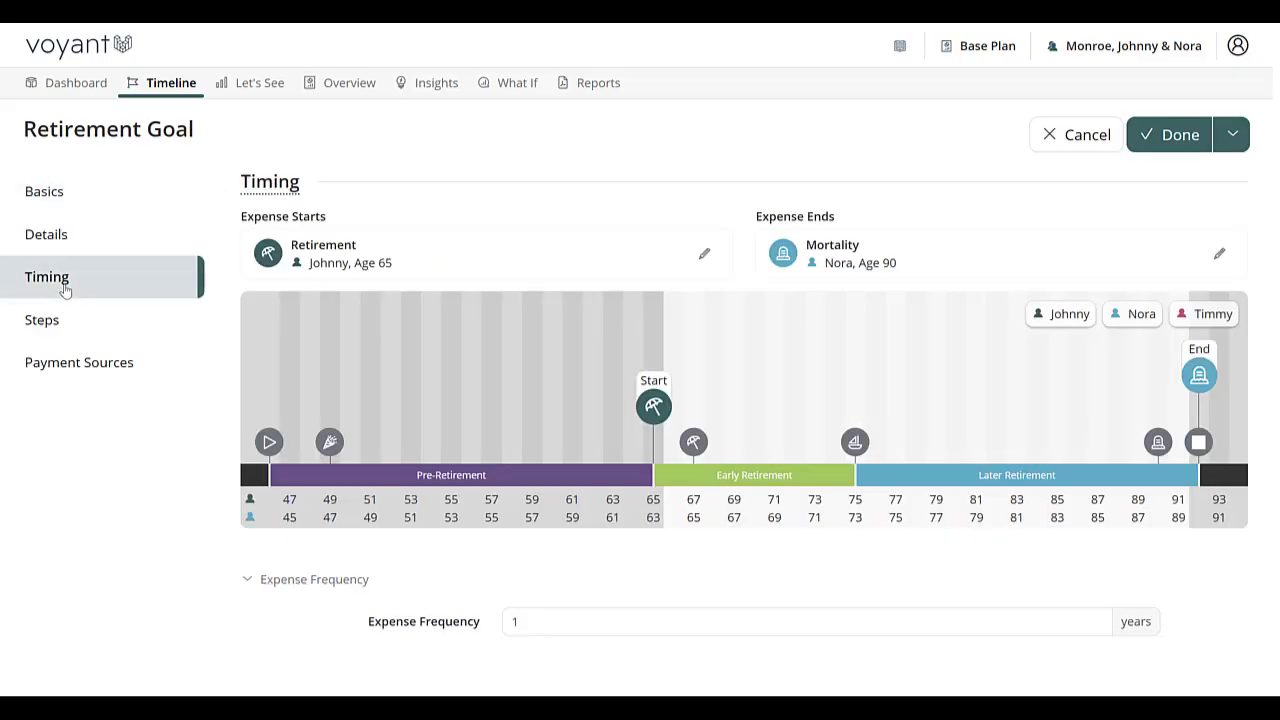
mouse_move(653, 405)
left_click(1178, 146)
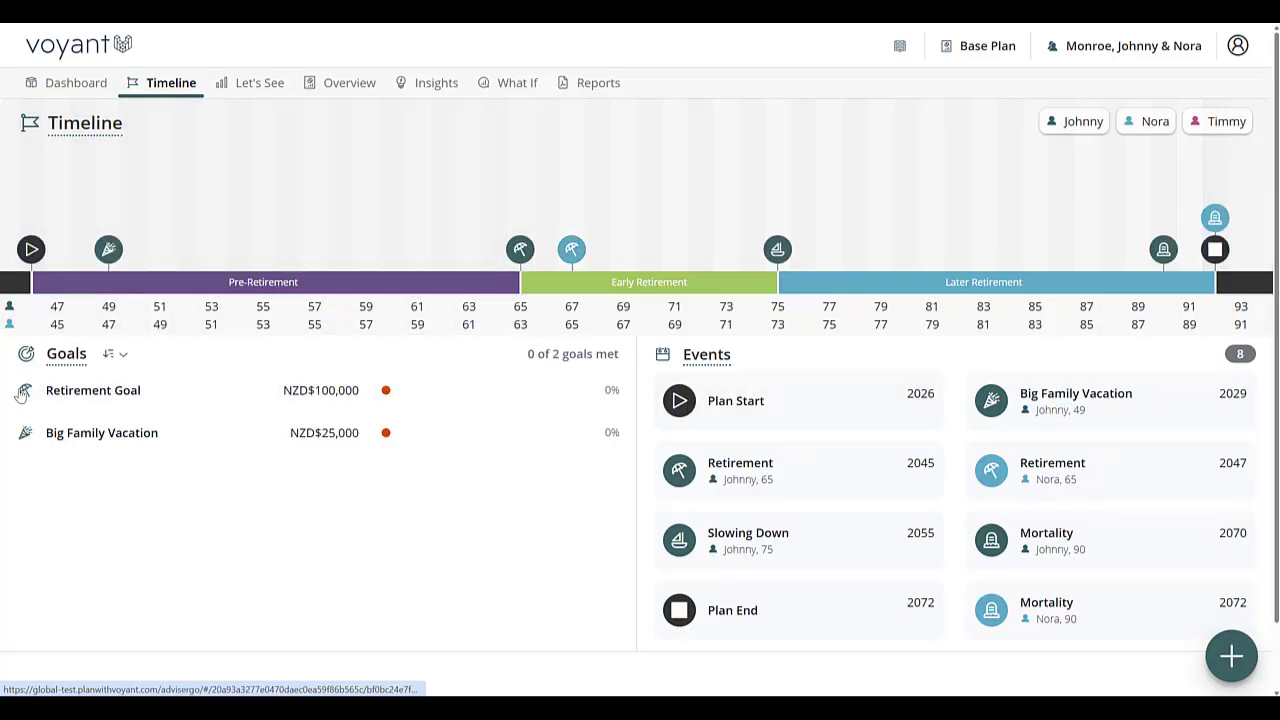
Step: Add a step to the saved Retirement Goal with an annual amount of NZD$ 90,000
left_click(140, 397)
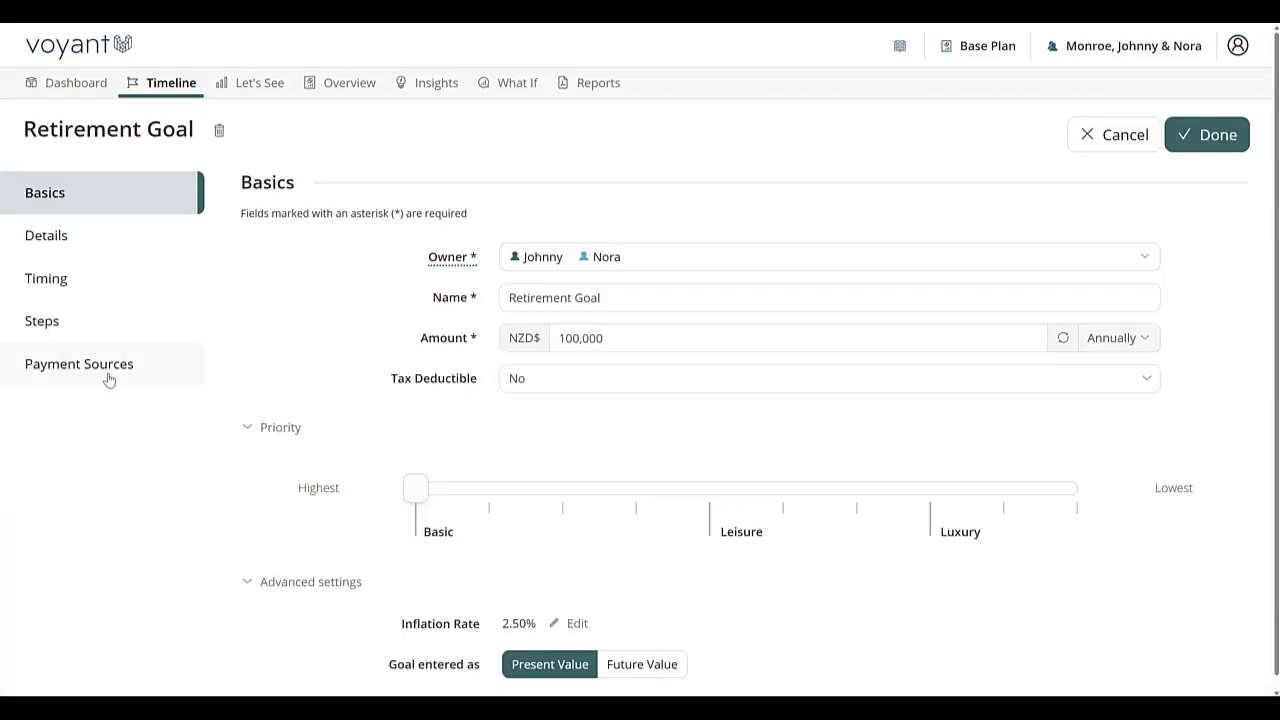
left_click(42, 321)
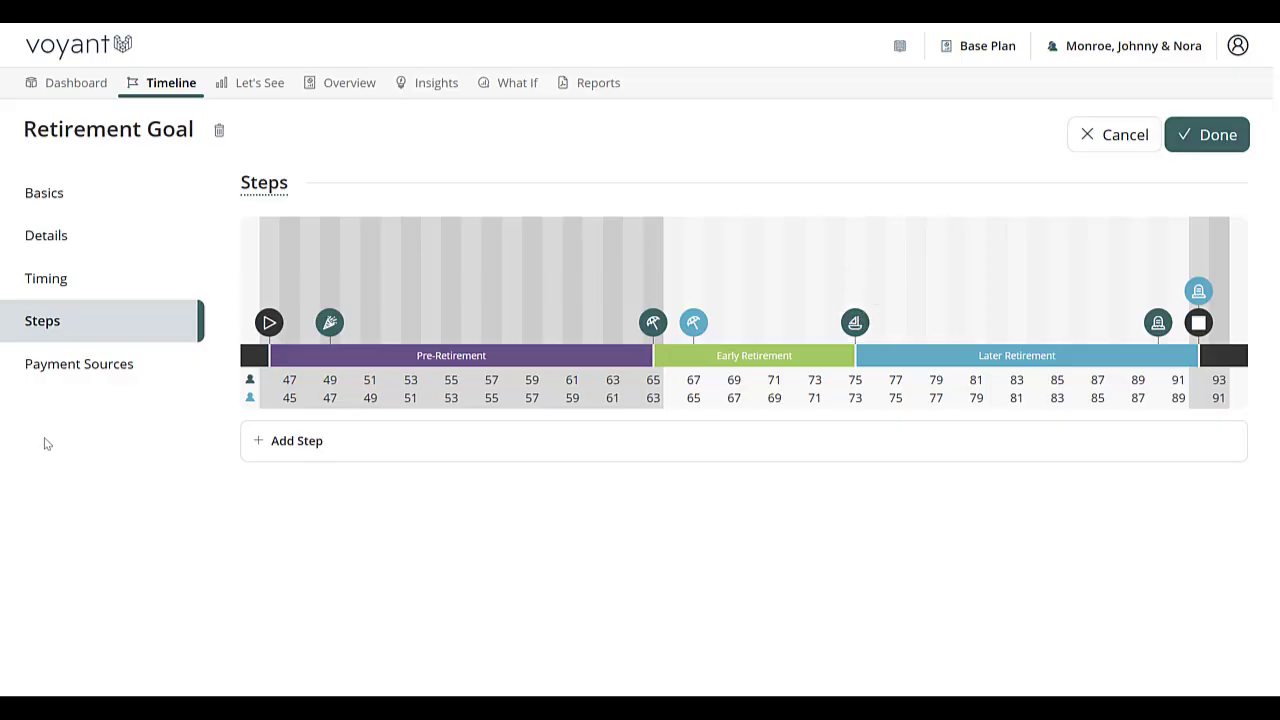
left_click(297, 441)
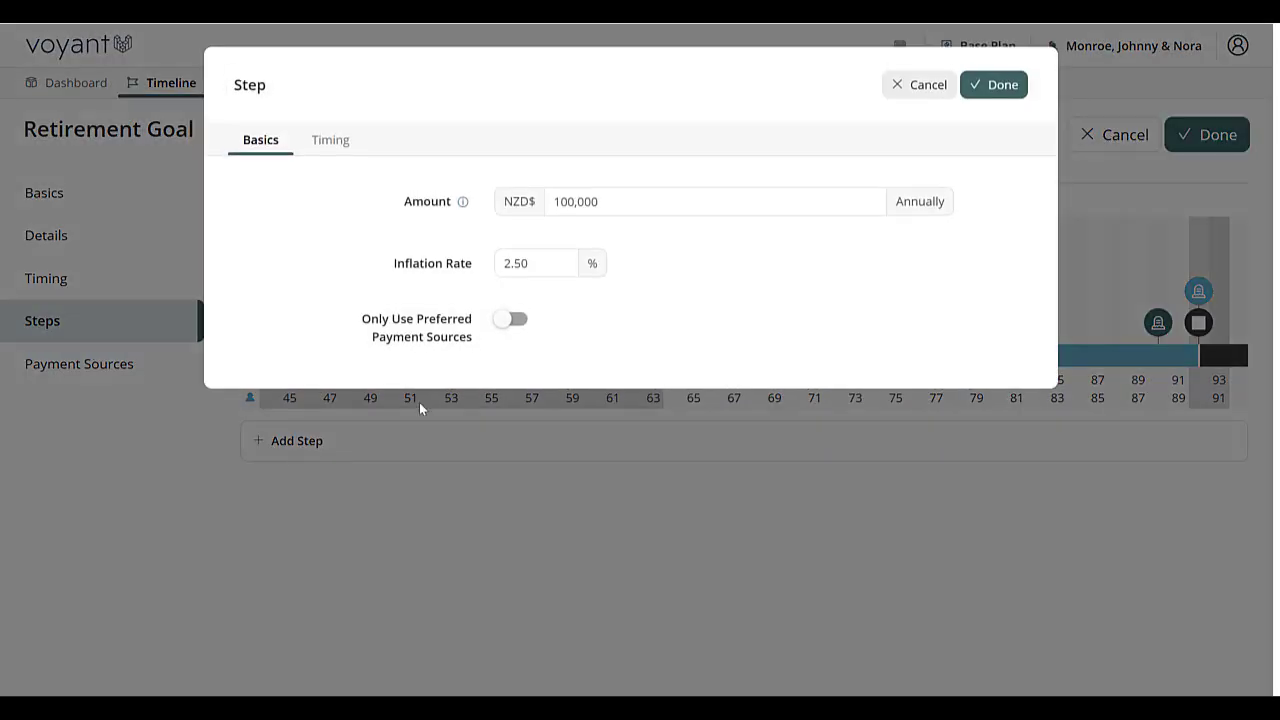
type("90")
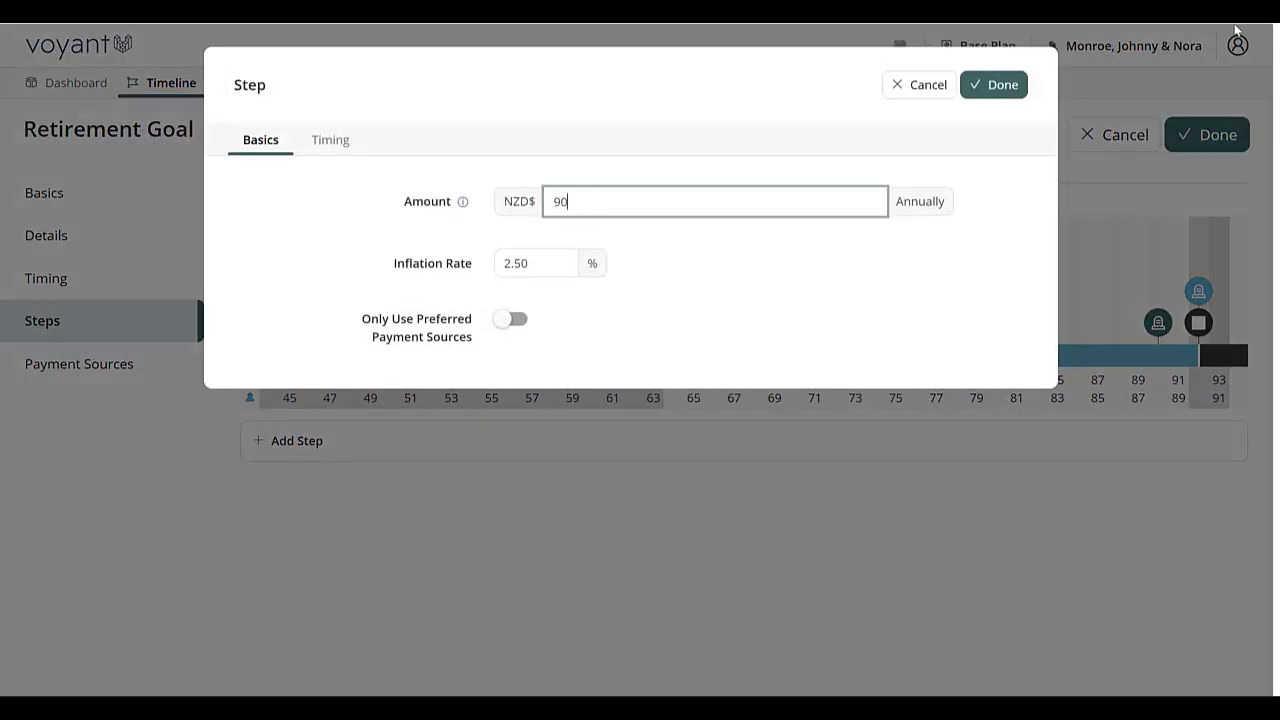
type(",000")
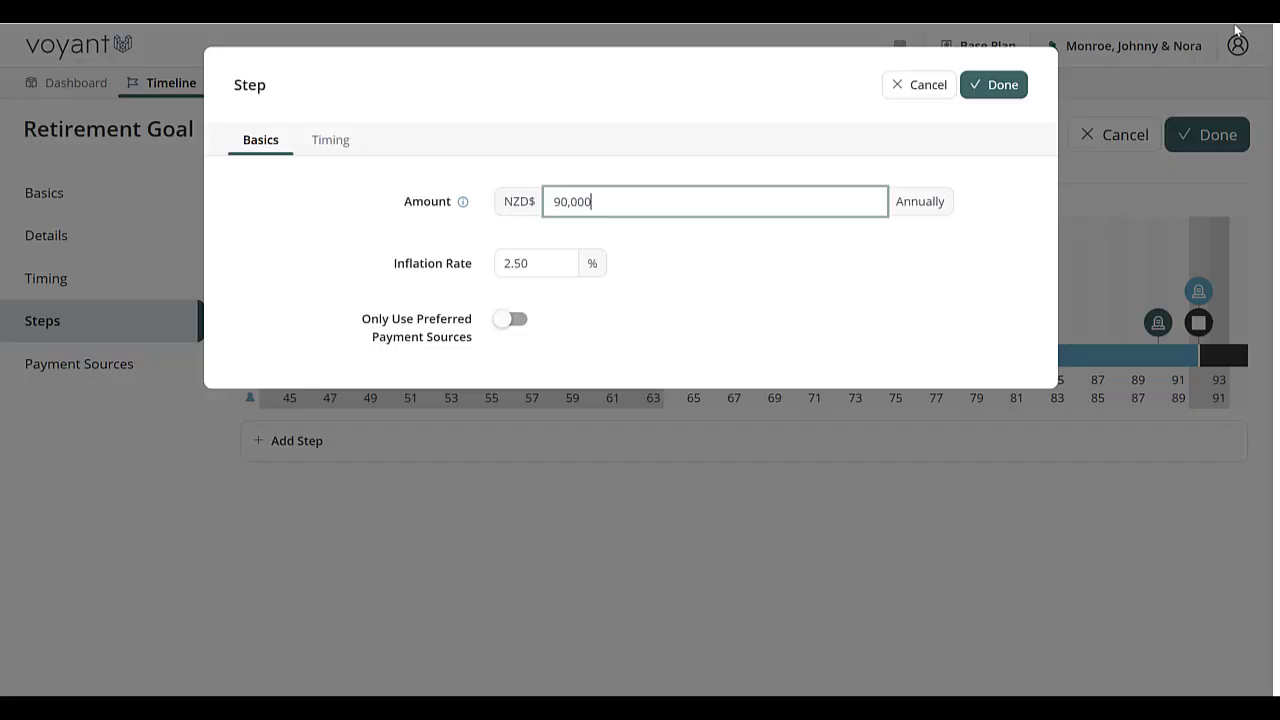
Step: Set the step to occur at the Slowing Down event and save the step
left_click(331, 141)
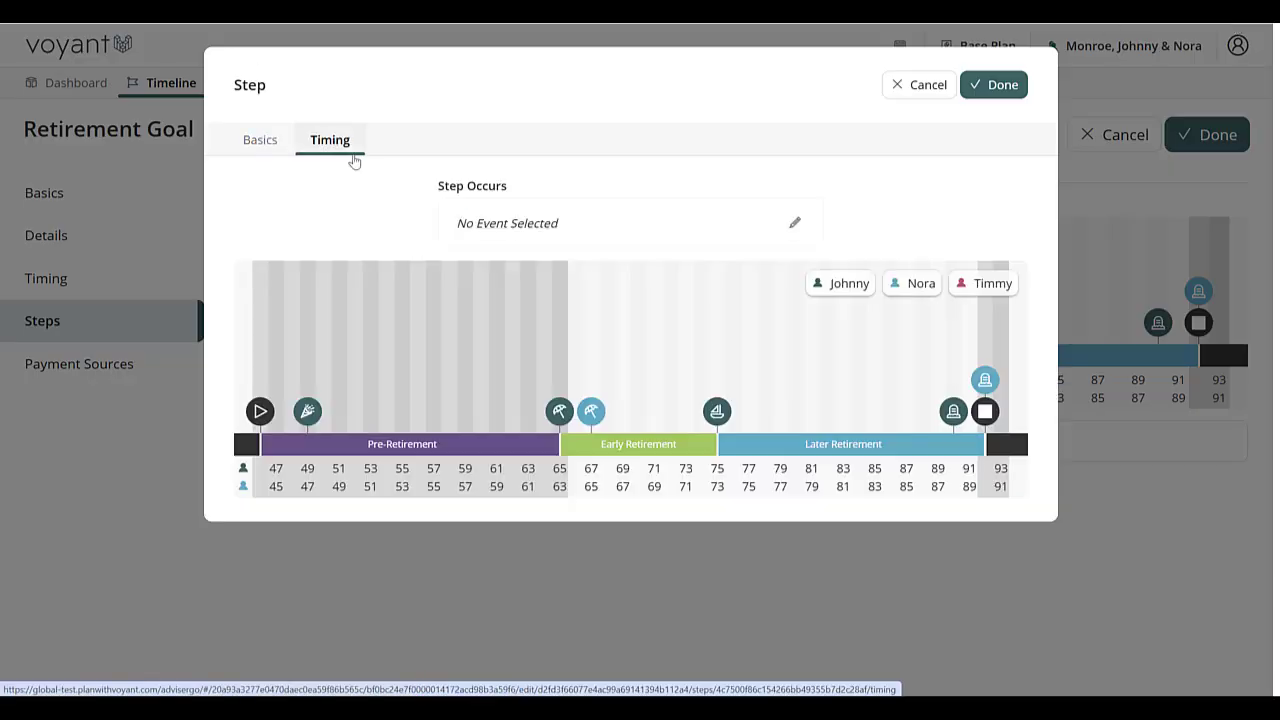
mouse_move(718, 412)
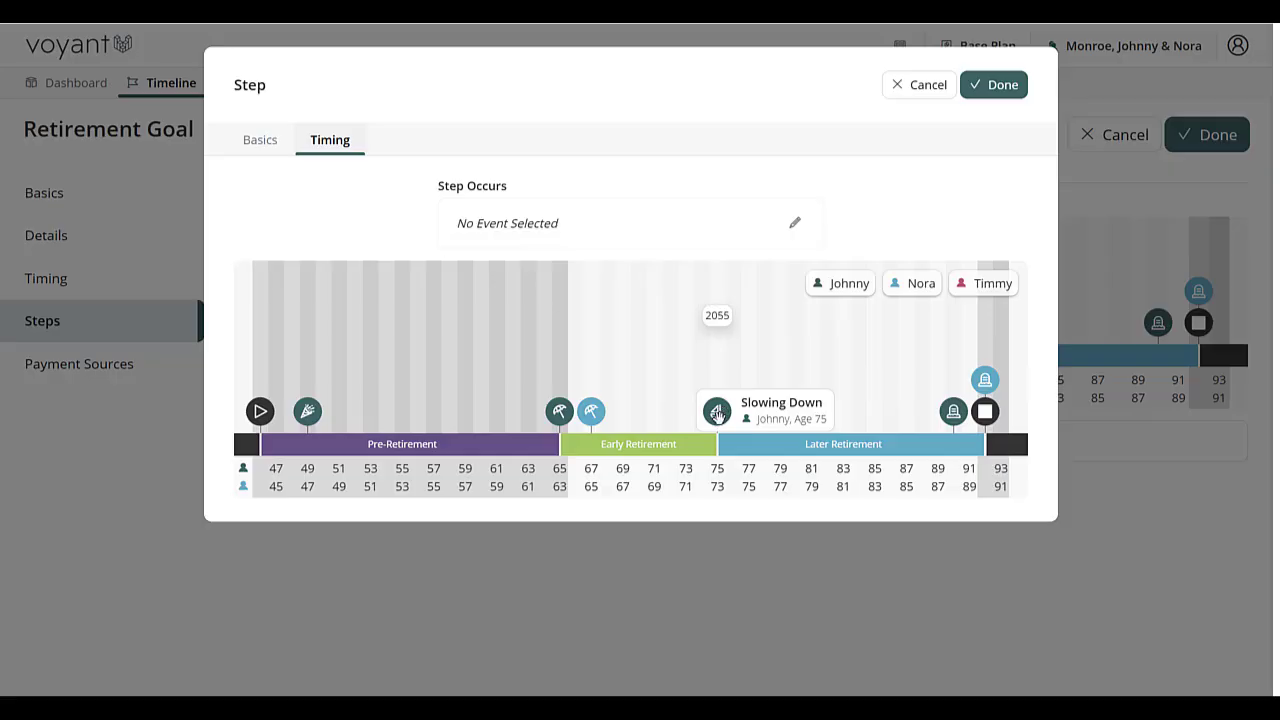
left_click(717, 412)
left_click(818, 220)
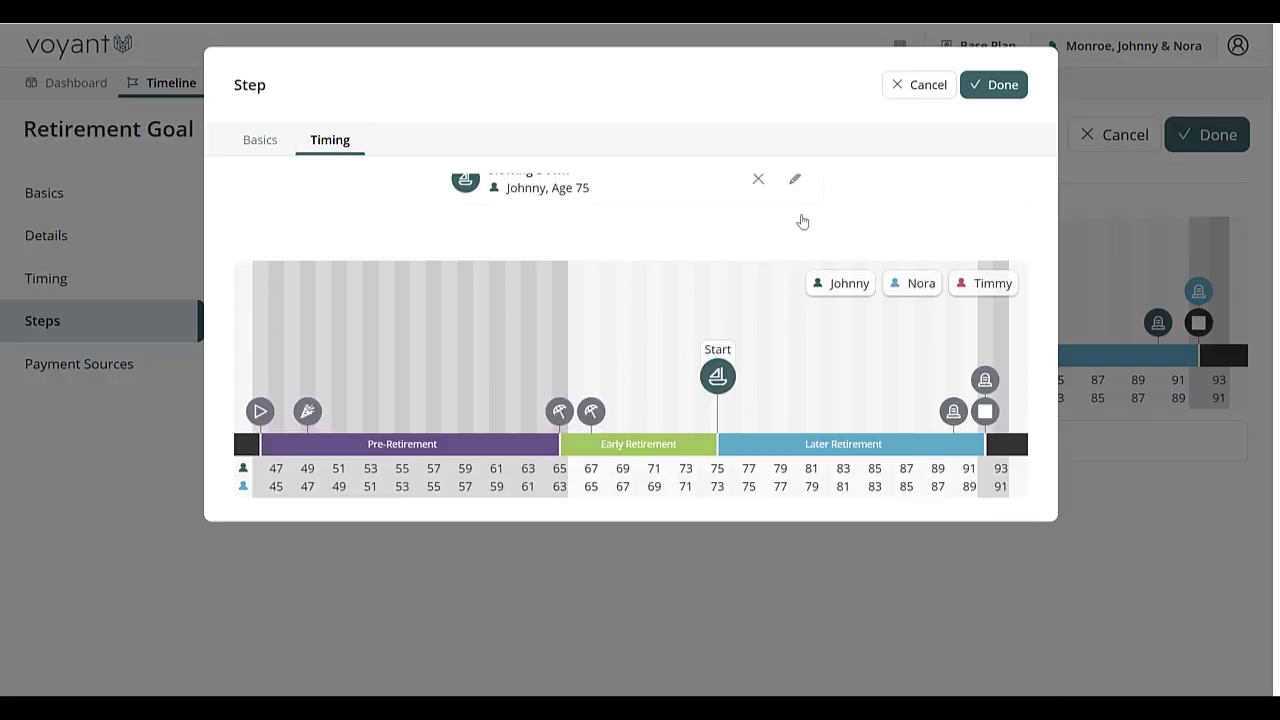
left_click(1016, 89)
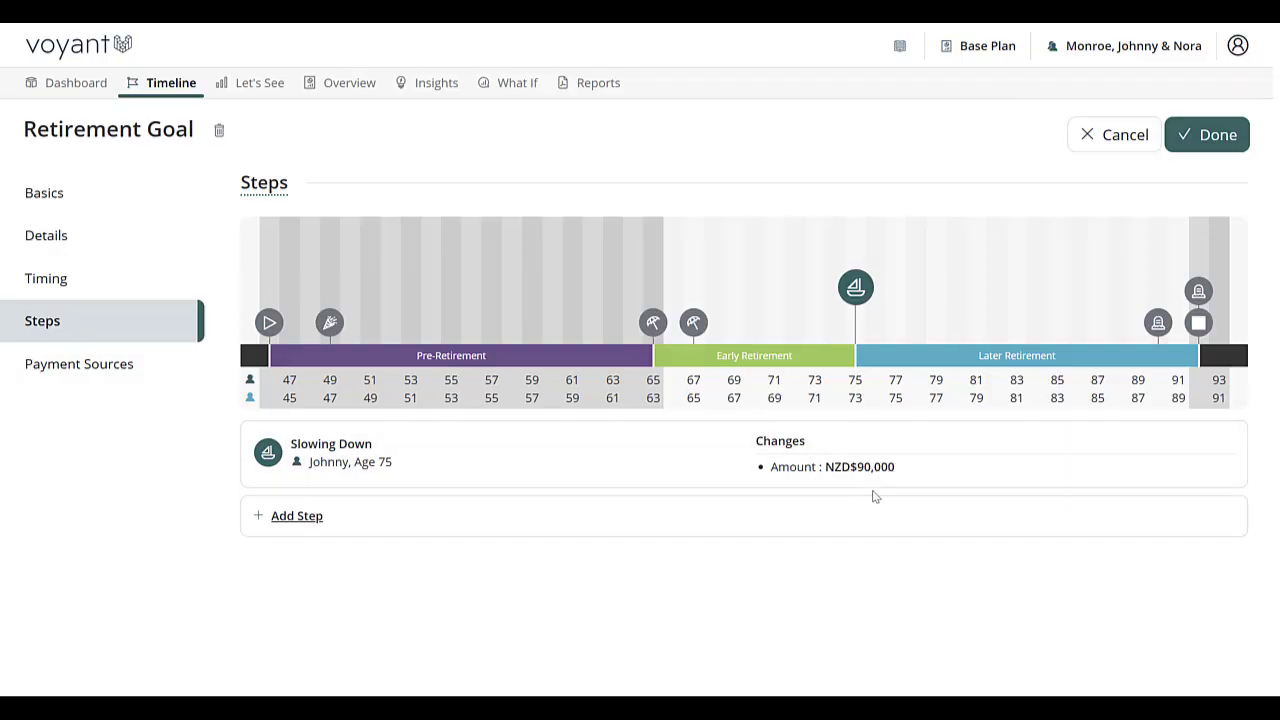
Step: Save the Retirement Goal after reviewing its base amount and step, and show the plan's cash flow on the Dashboard
left_click(70, 193)
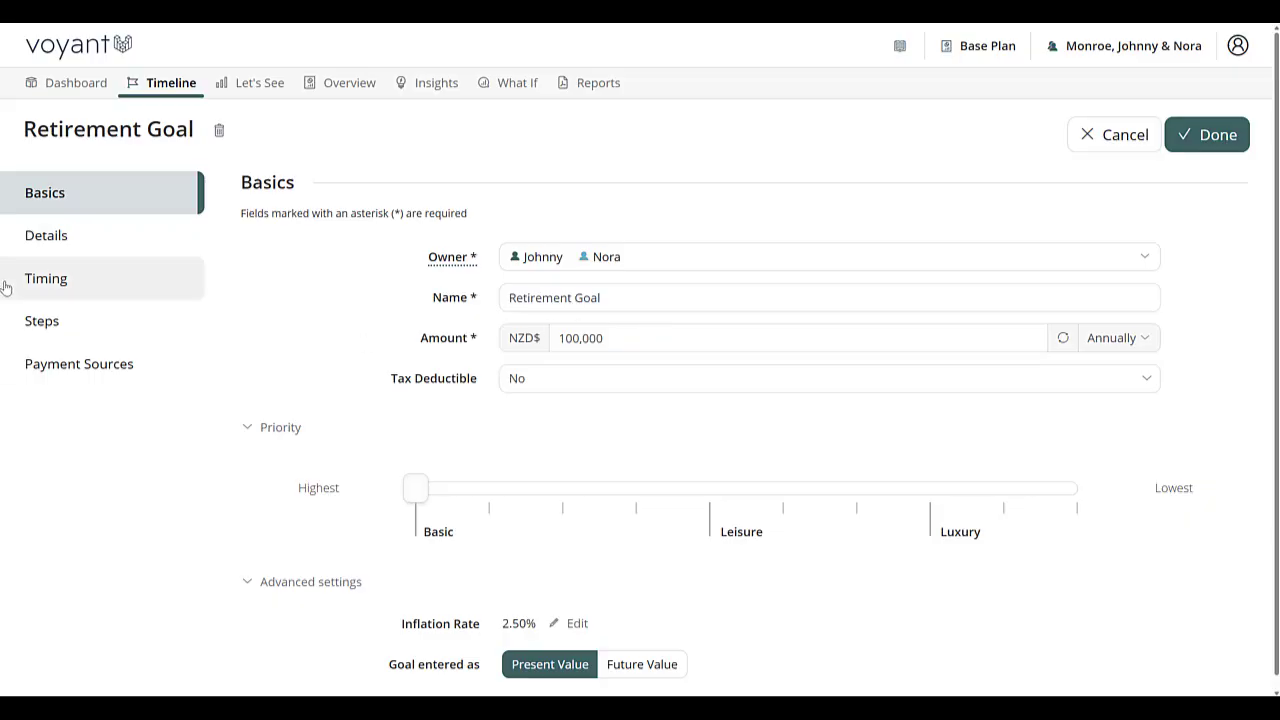
left_click(64, 320)
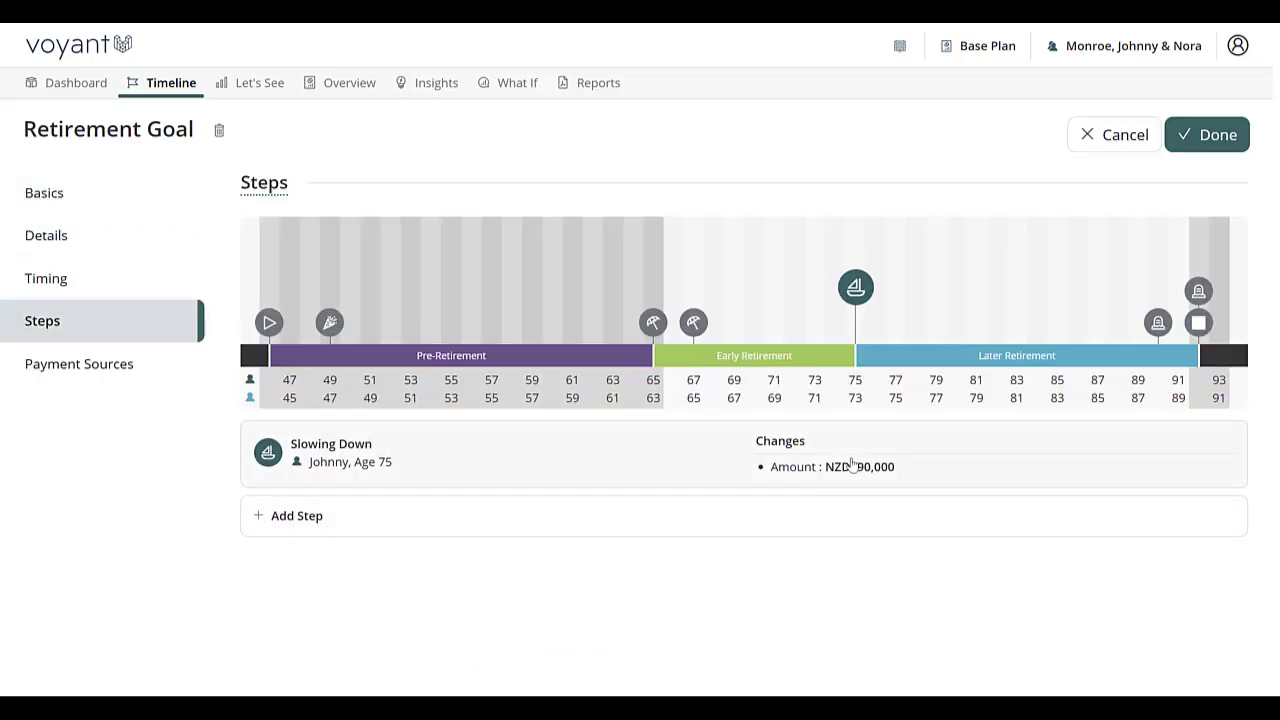
mouse_move(868, 288)
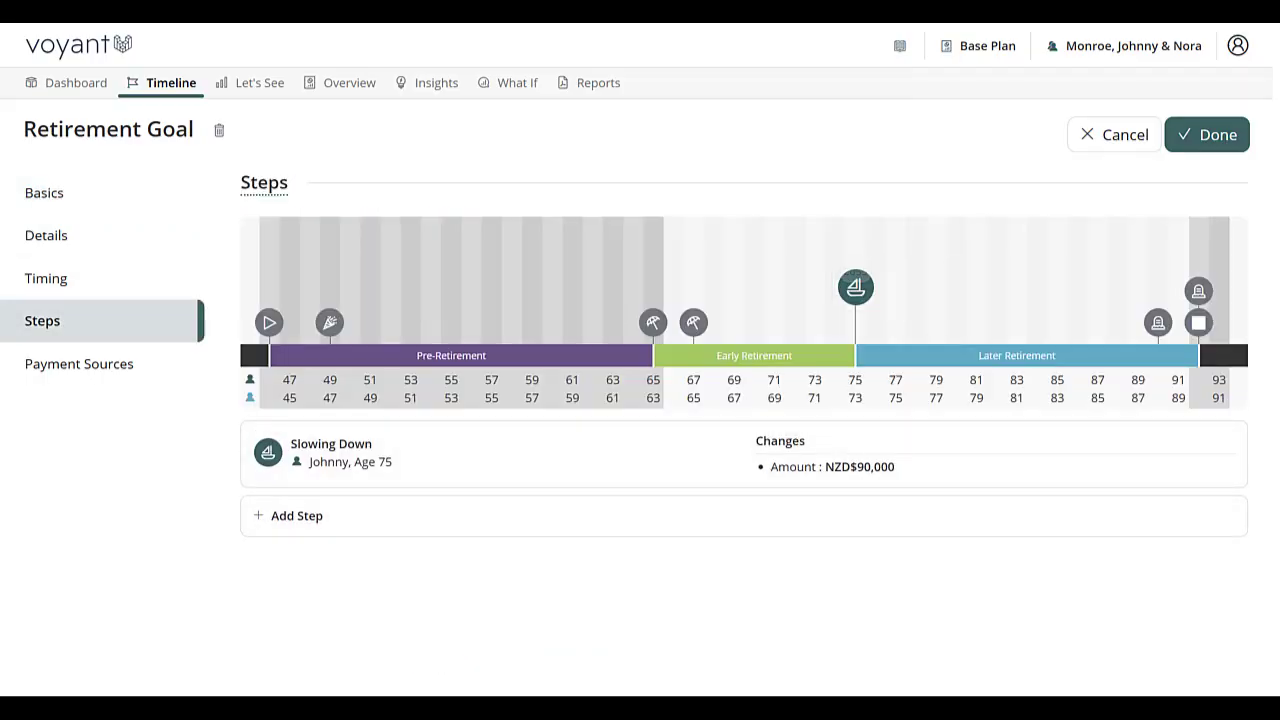
left_click(1220, 140)
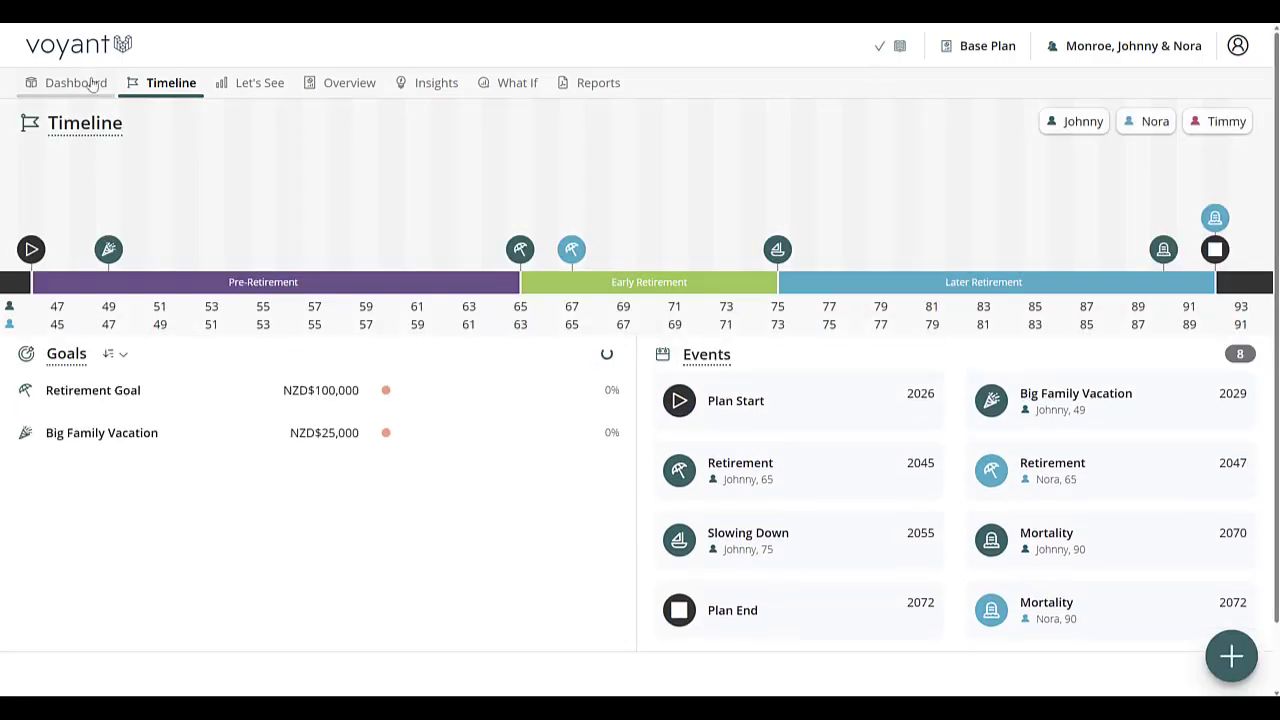
left_click(90, 86)
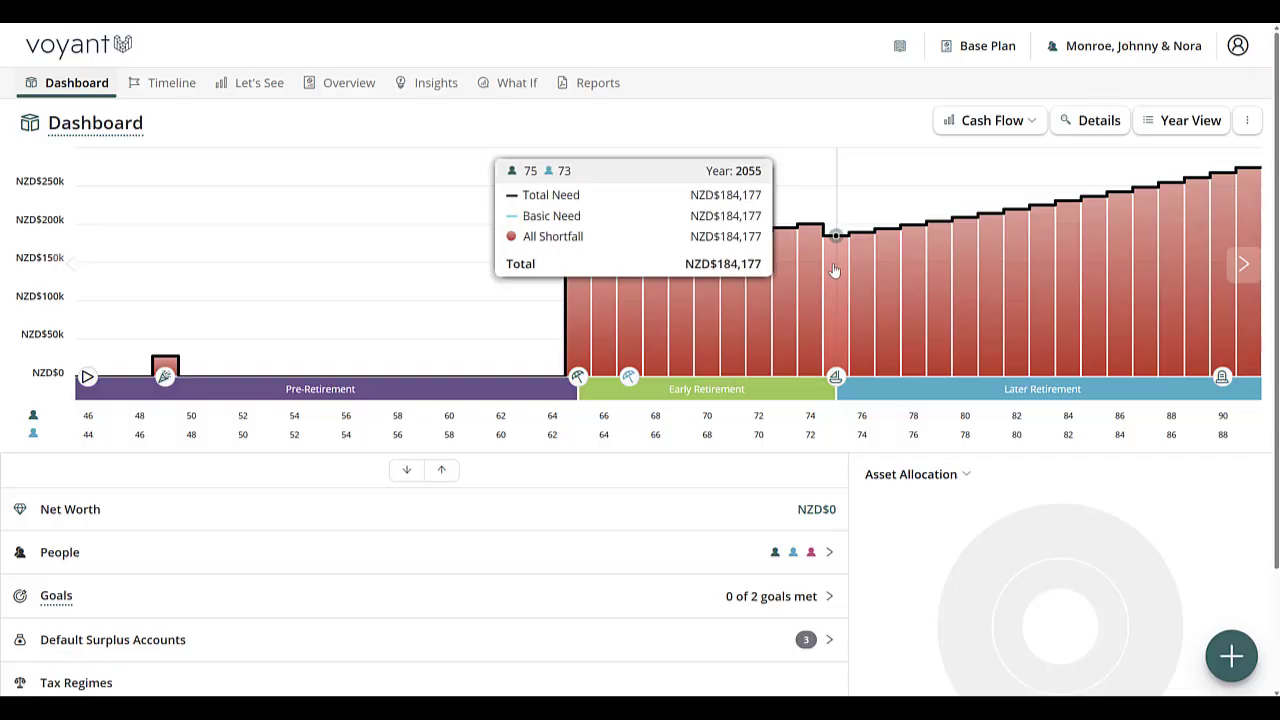
Step: Open the yearly breakdown of the plan's expenses and show the Retirement Goal's figures for 2045
left_click(1201, 132)
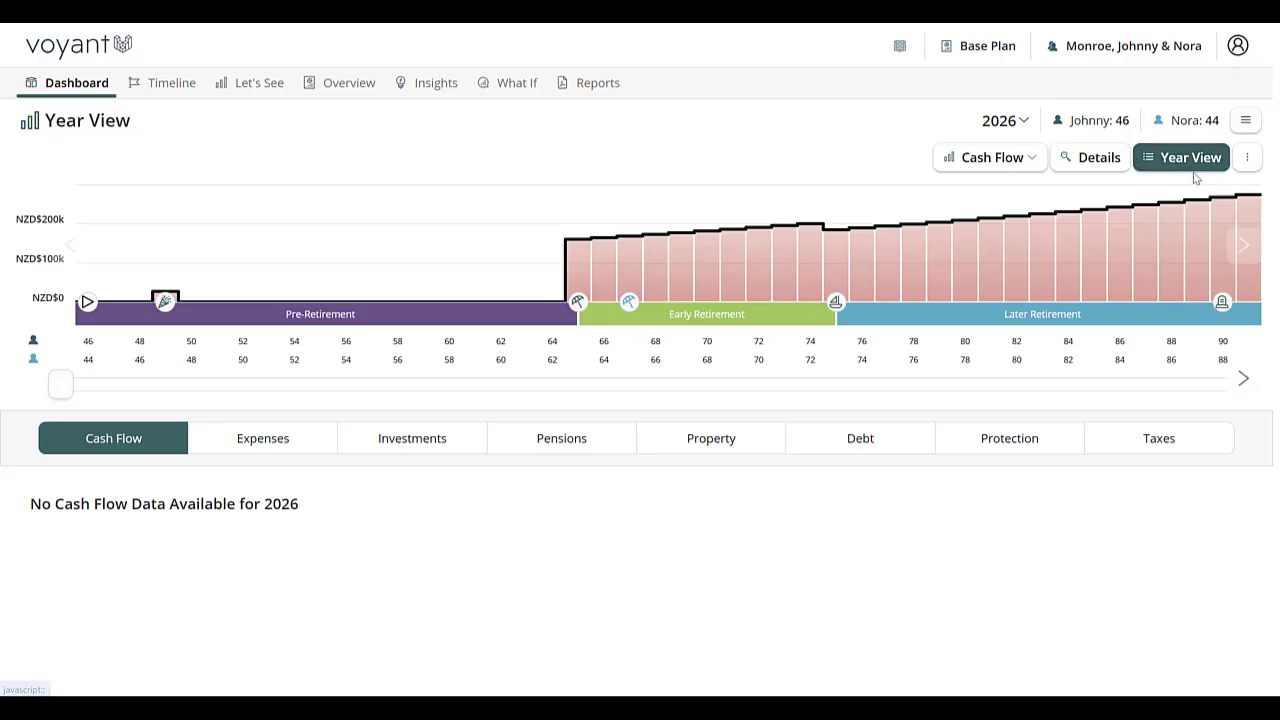
left_click(265, 445)
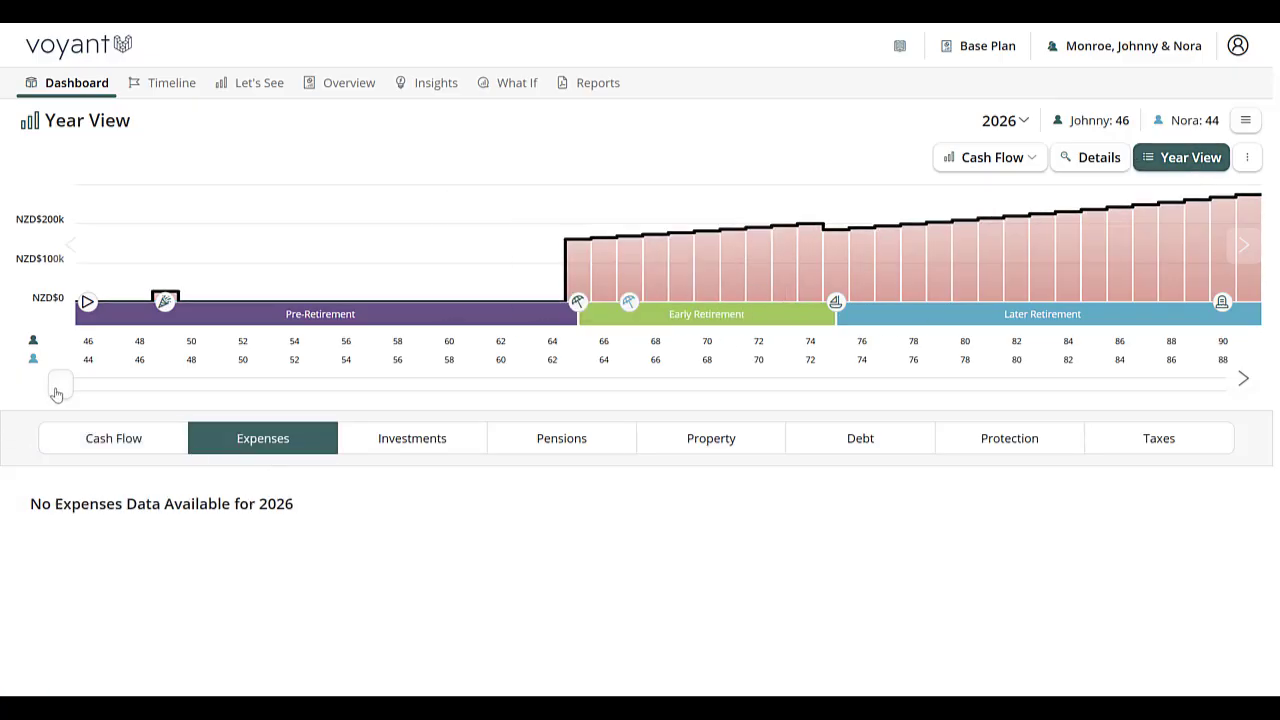
left_click_drag(60, 386, 564, 386)
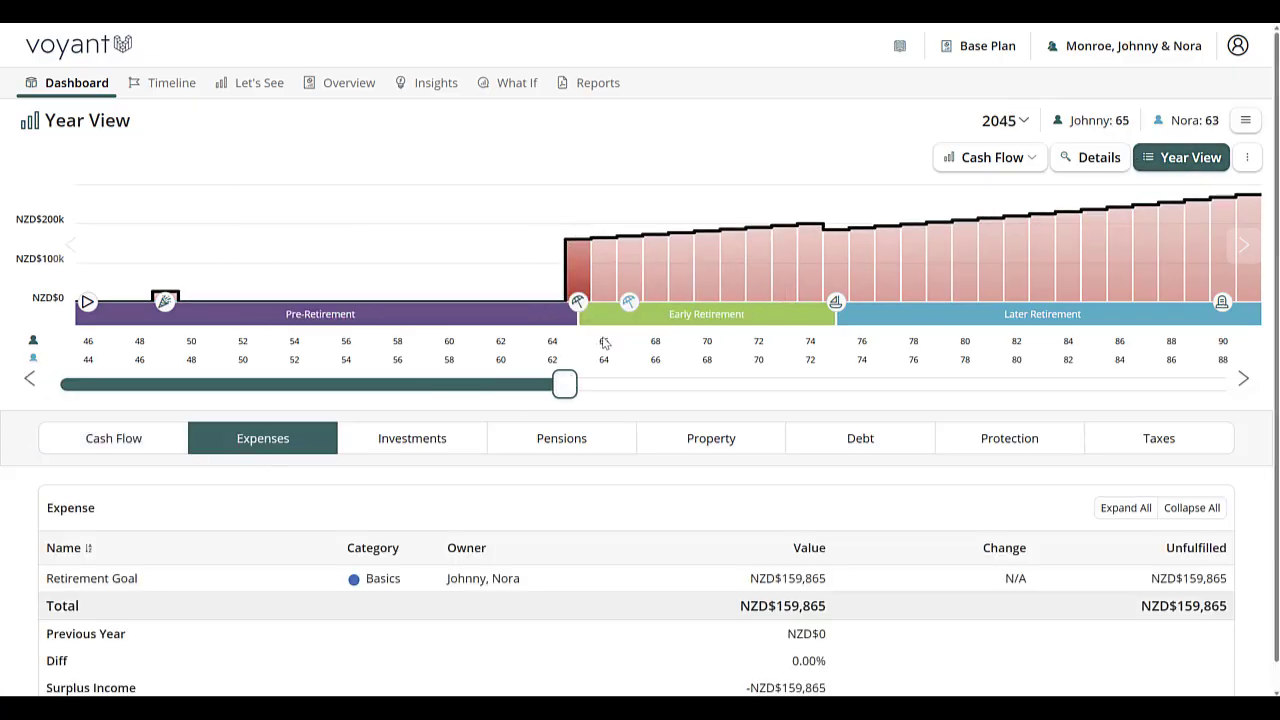
scroll(491, 457, "down", 1)
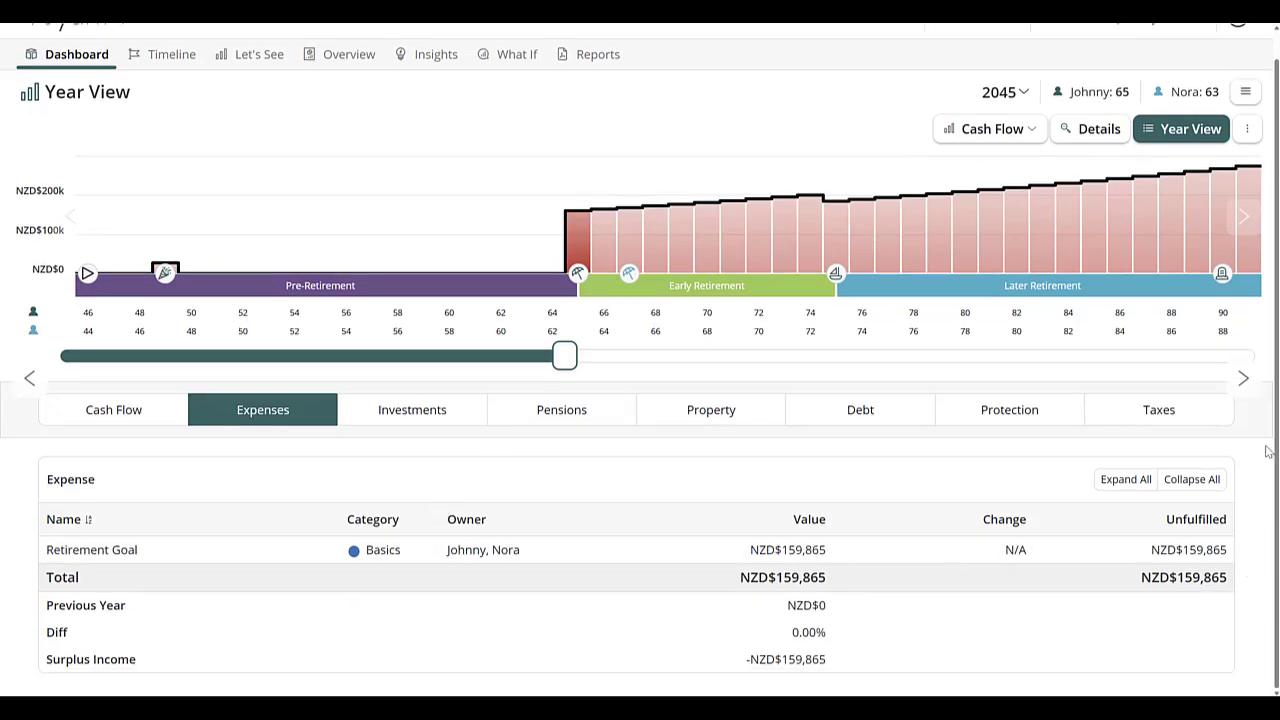
Step: Advance the expense breakdown year by year from 2045 to 2055 to compare the Retirement Goal's annual change across the step
left_click(1243, 379)
left_click(1243, 379)
left_click(1243, 379)
left_click(1243, 379)
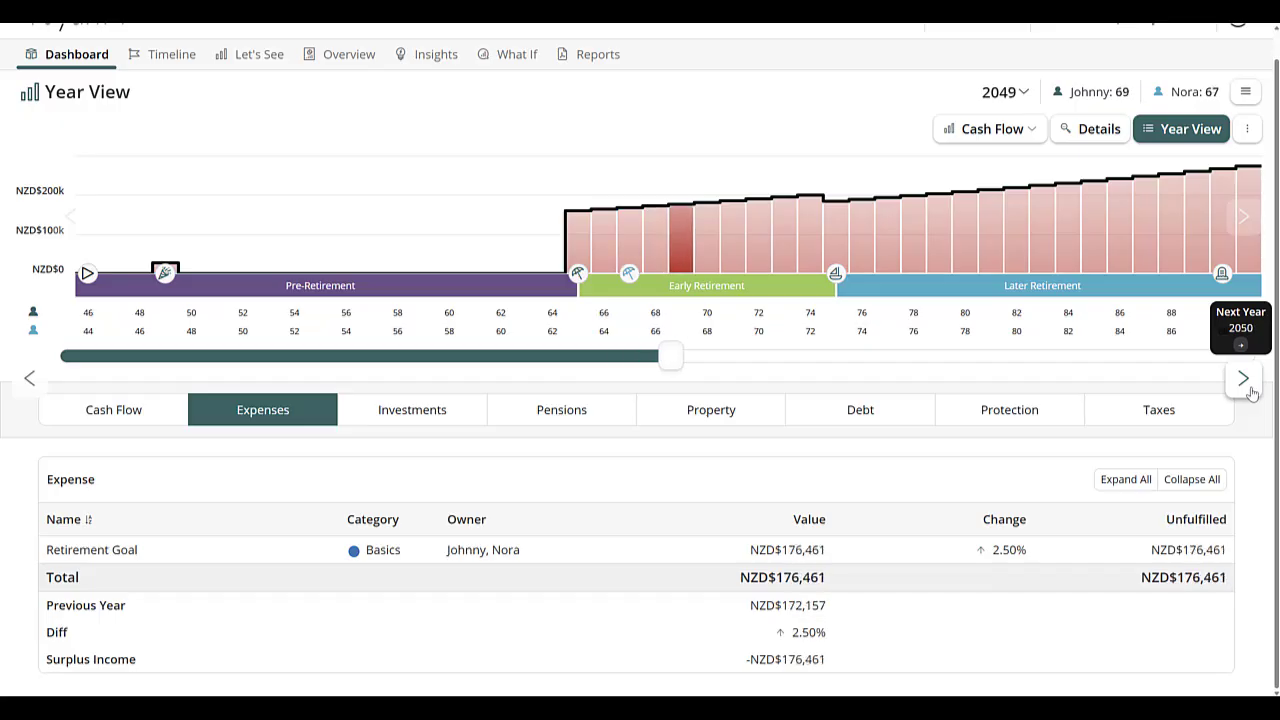
left_click(1250, 392)
left_click(1250, 392)
left_click(1250, 392)
left_click(1250, 392)
left_click(1250, 392)
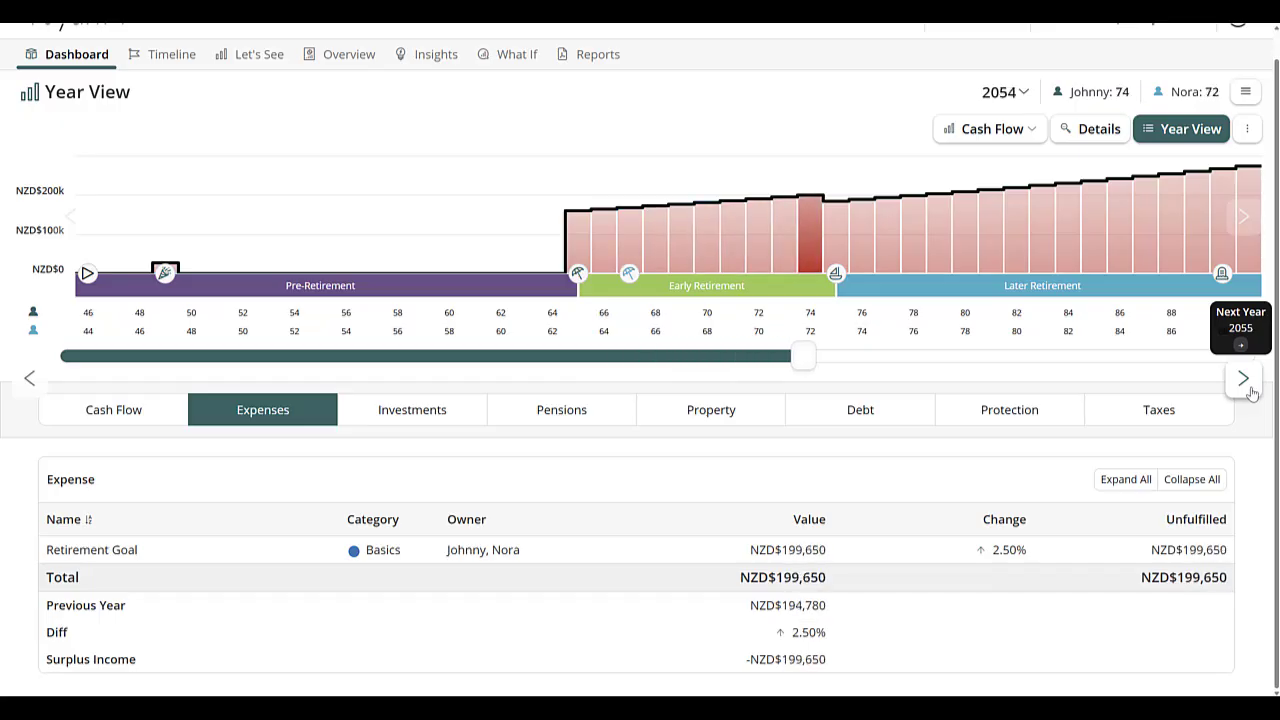
left_click(1250, 392)
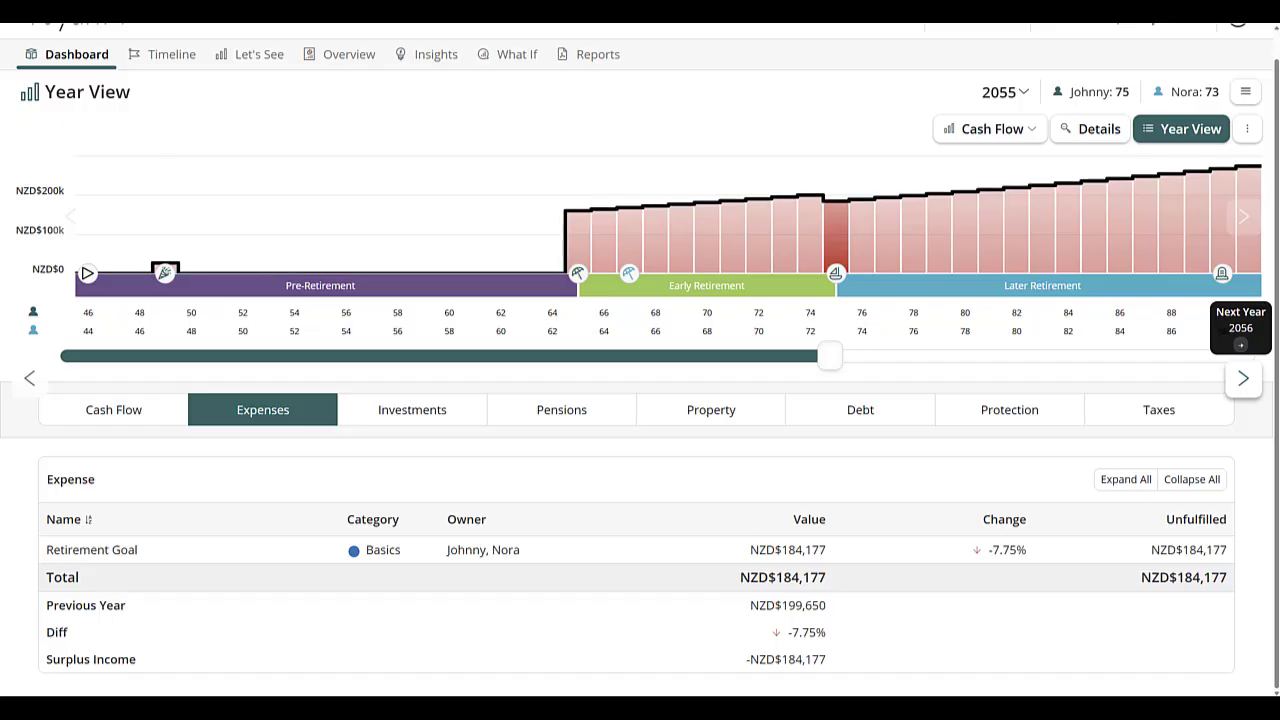
Step: Open the client's support request for sharing access with the support team and activate its message field
scroll(1145, 170, "up", 1)
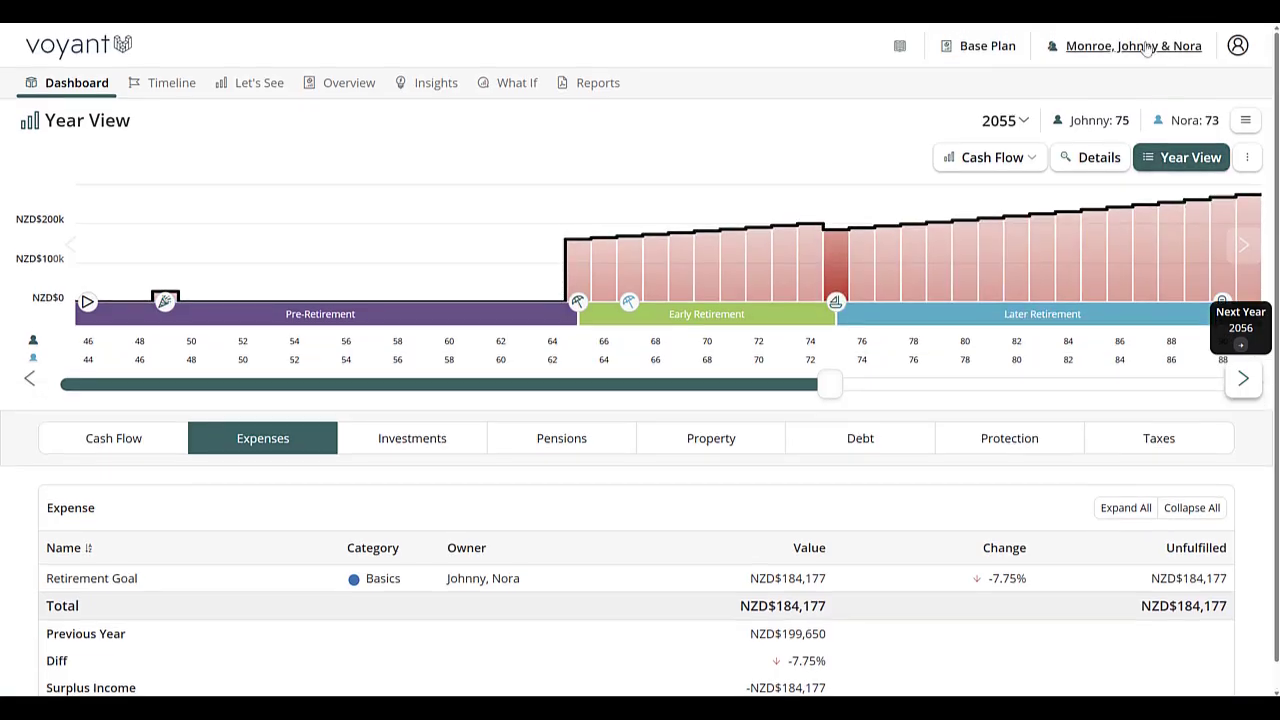
left_click(1147, 48)
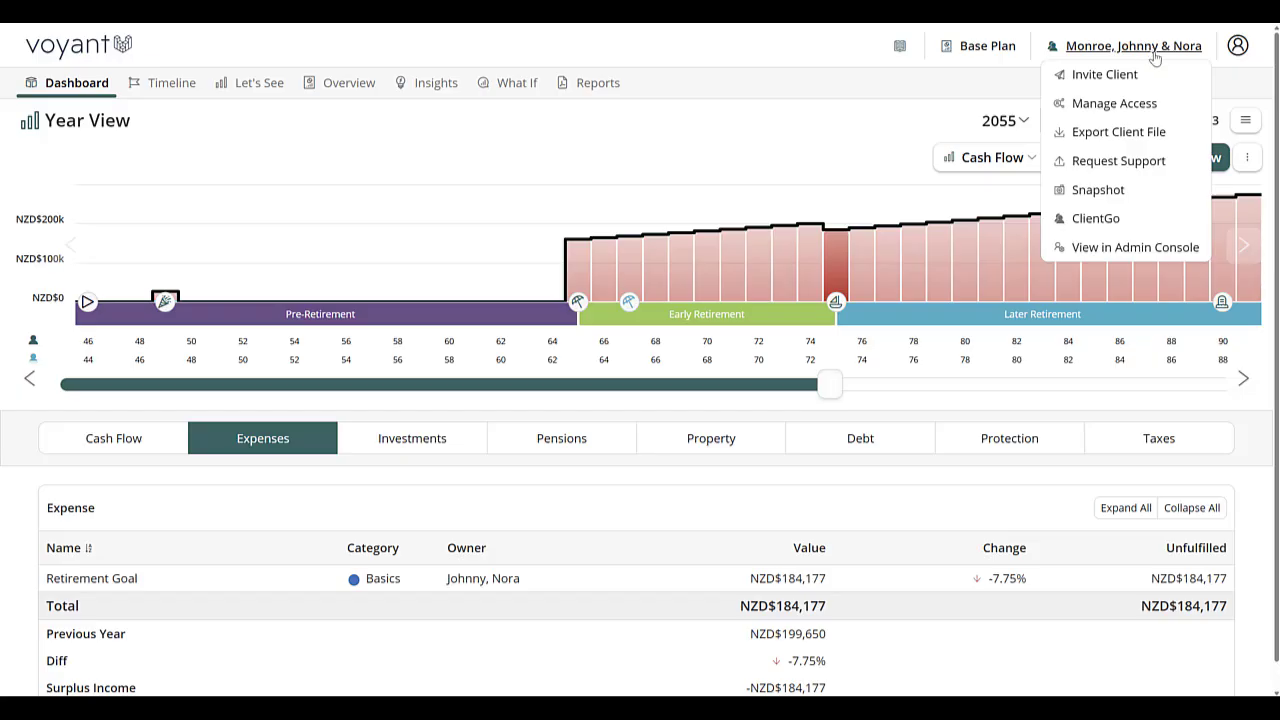
left_click(1116, 160)
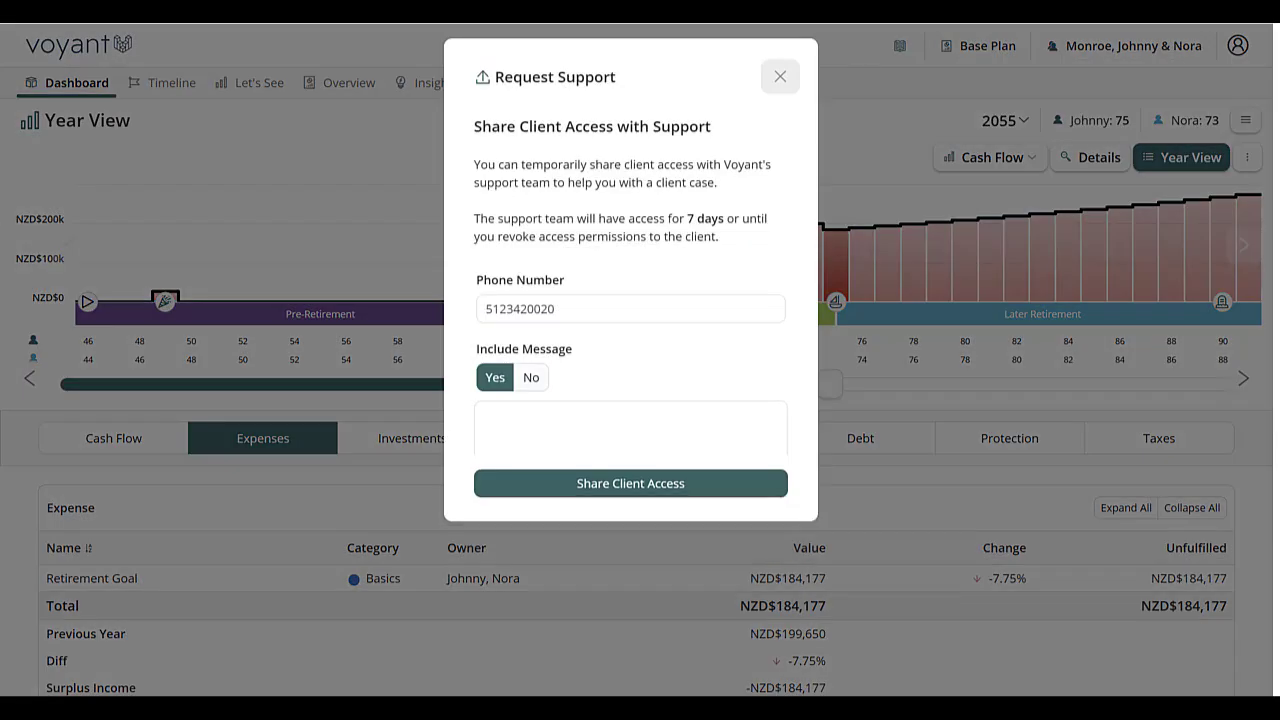
left_click(529, 439)
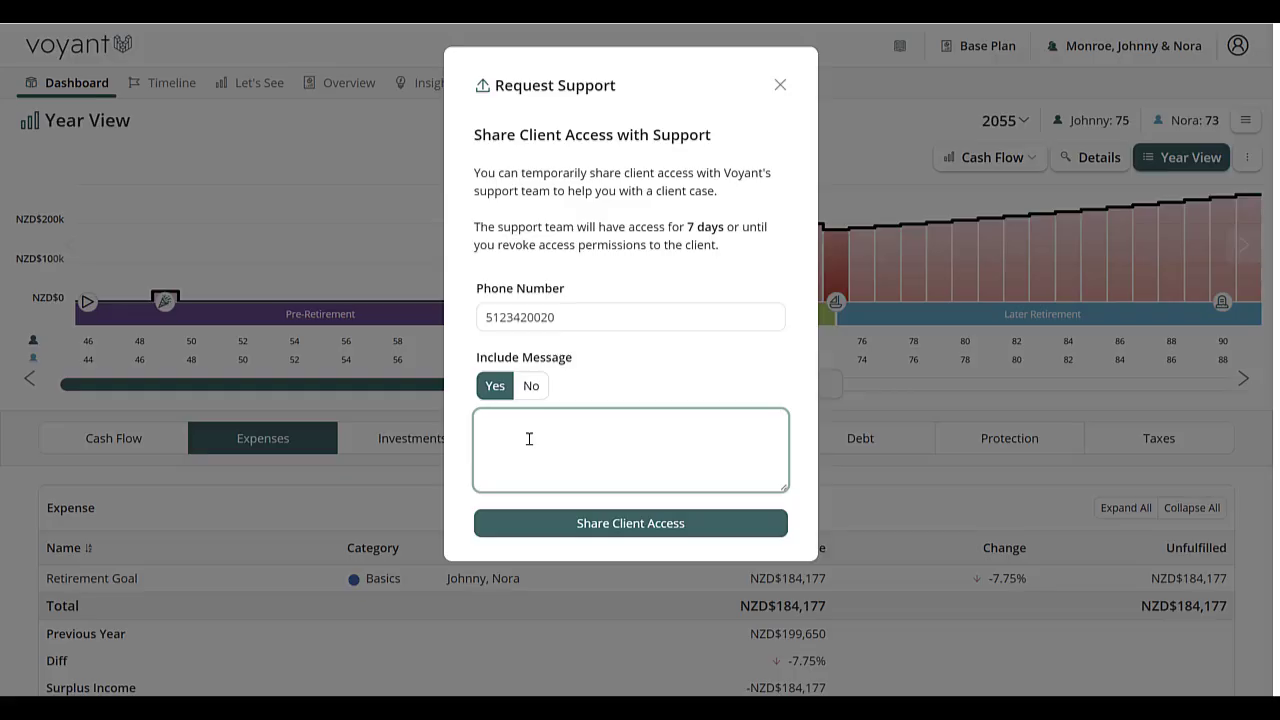